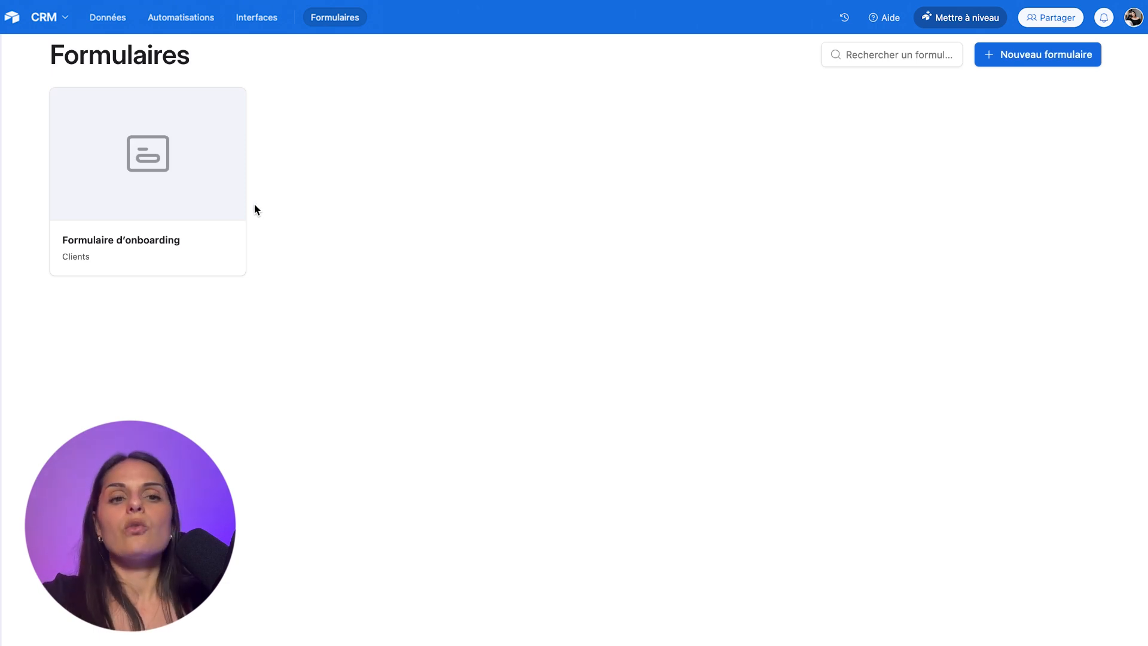
# Step: Open the Formulaire d'onboarding form and look through its fields from NOM to Photo
pyautogui.click(204, 141)
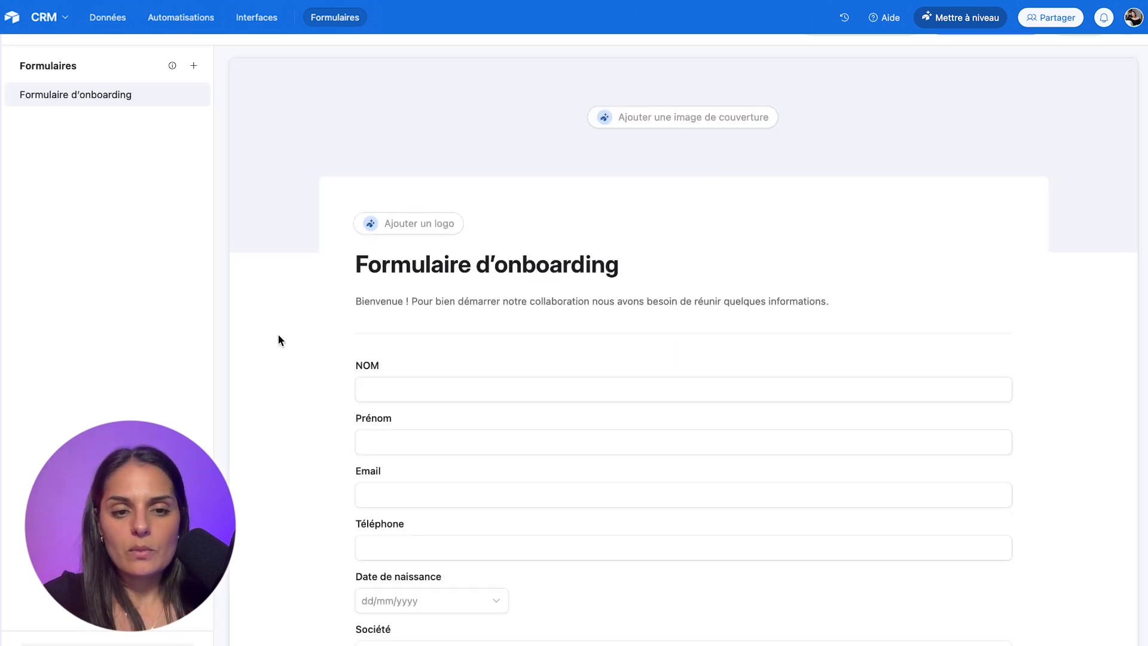
pyautogui.scroll(-2, 276, 336)
pyautogui.scroll(-3, 410, 405)
pyautogui.scroll(-4, 410, 406)
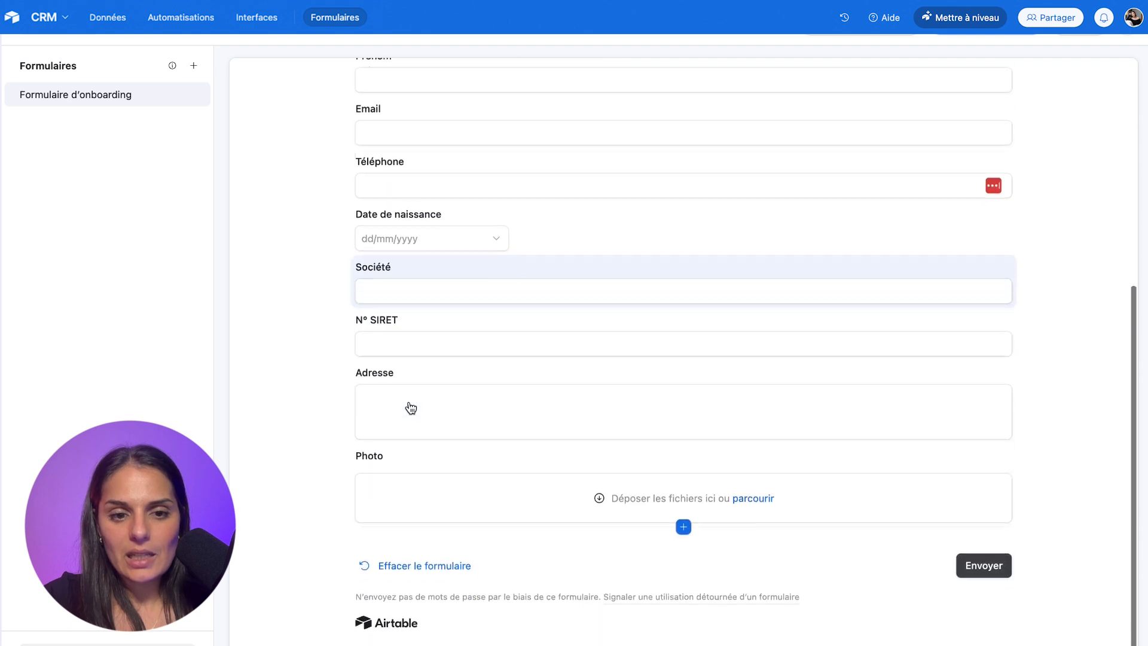
pyautogui.scroll(2, 410, 406)
pyautogui.scroll(5, 411, 407)
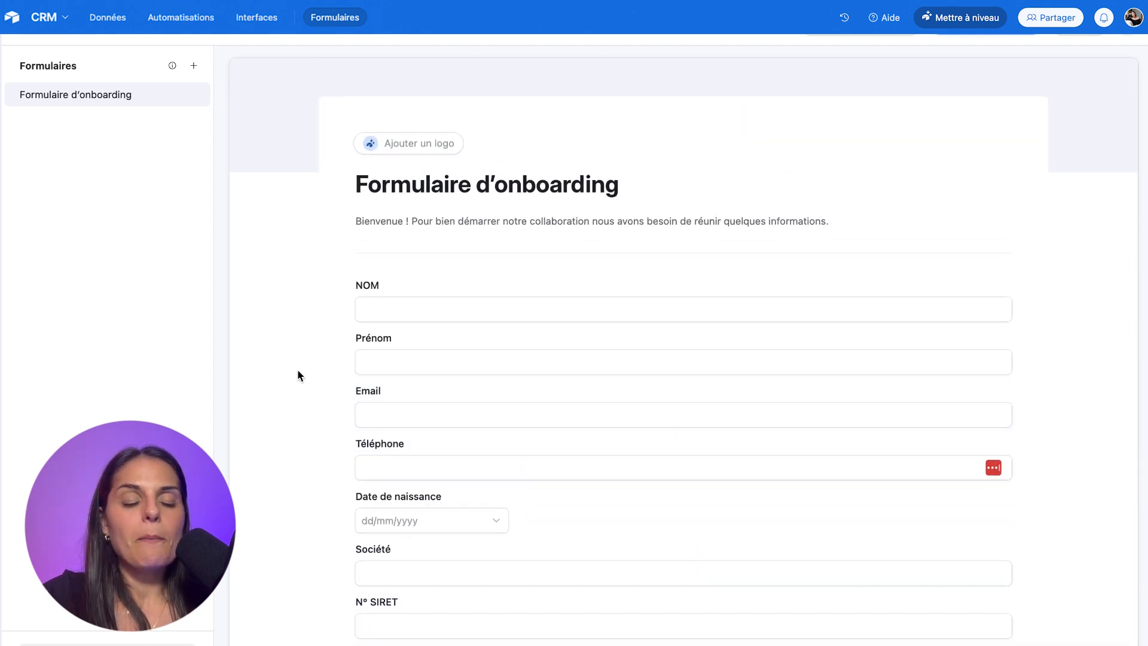
pyautogui.scroll(2, 296, 368)
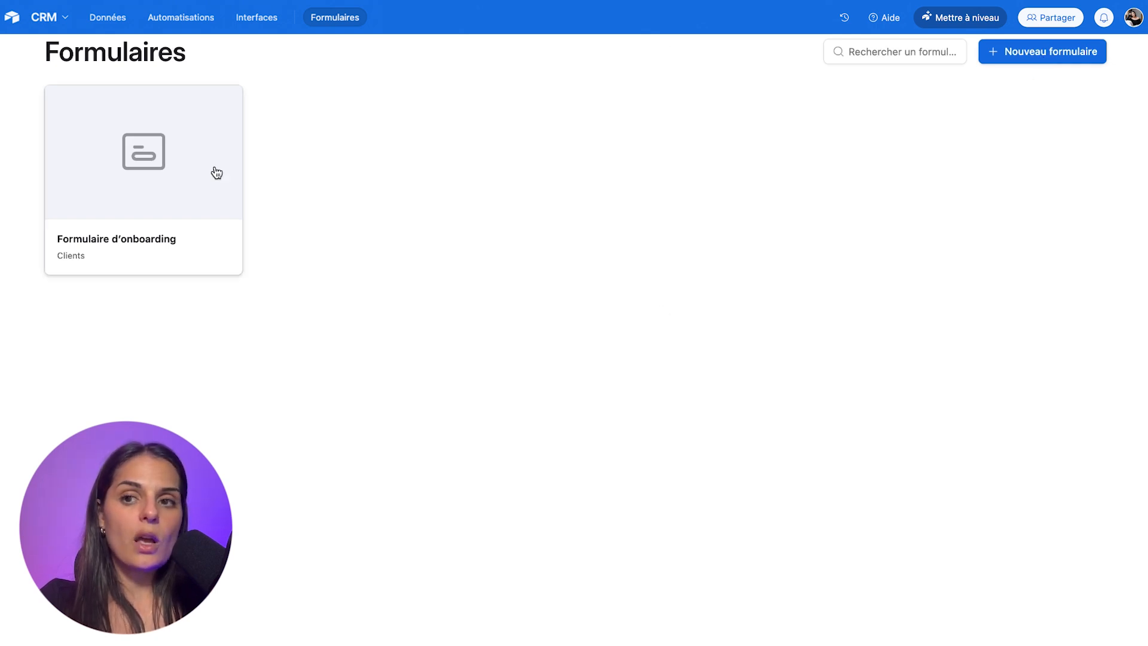
# Step: Start a new form from the form list and choose Clients as the table that receives the responses
pyautogui.click(101, 186)
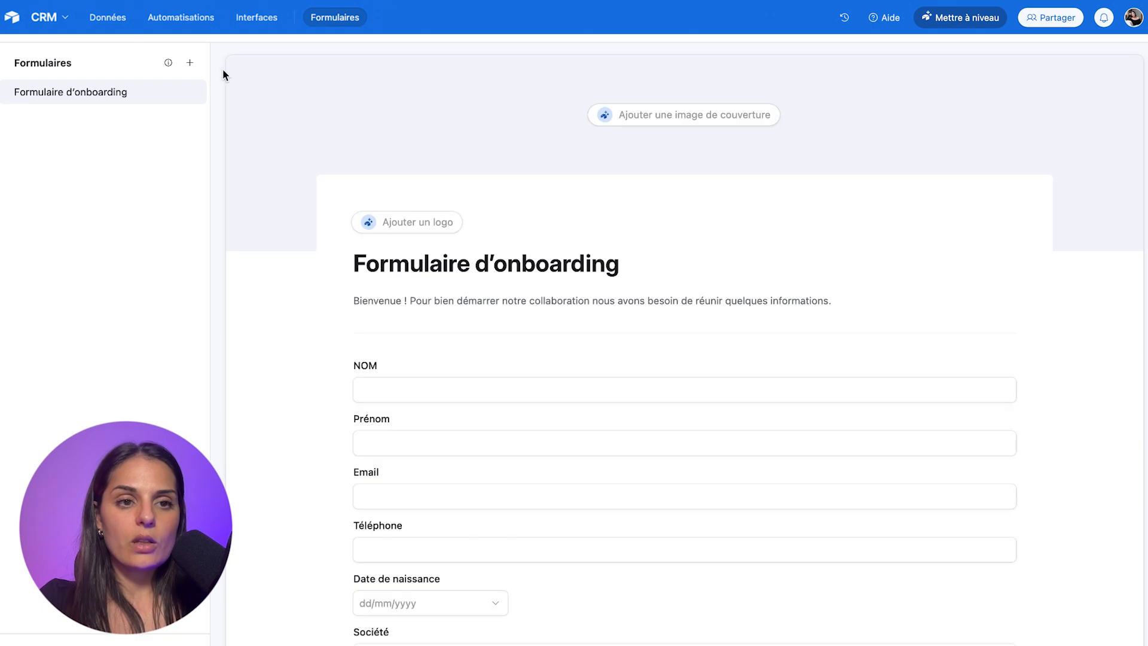
pyautogui.click(190, 63)
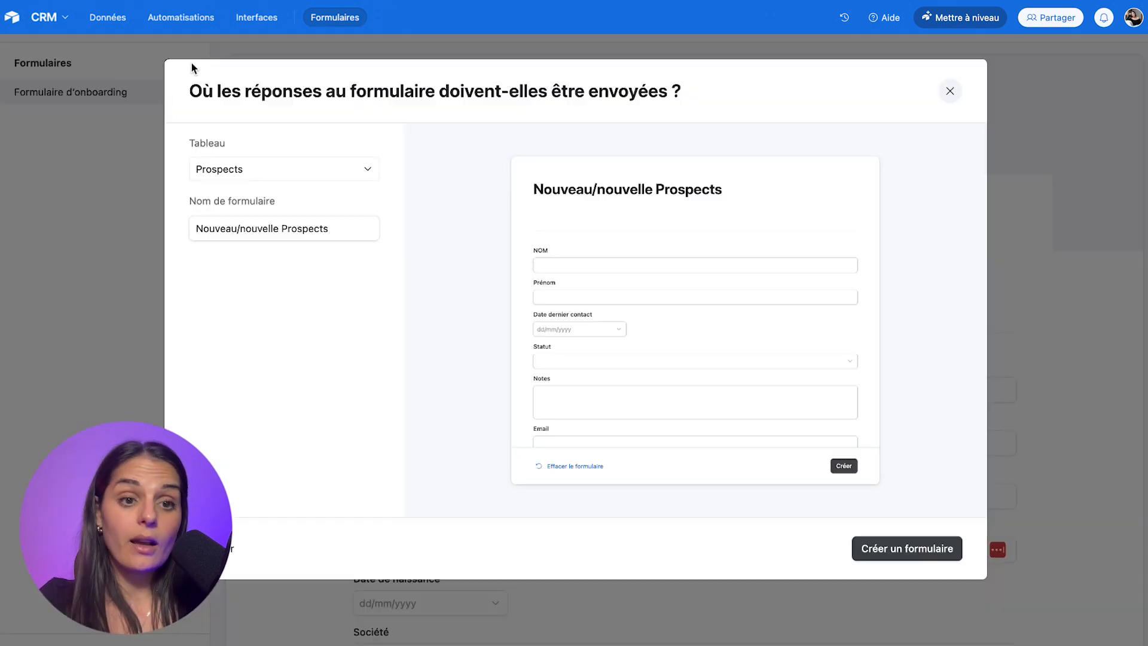
pyautogui.click(277, 173)
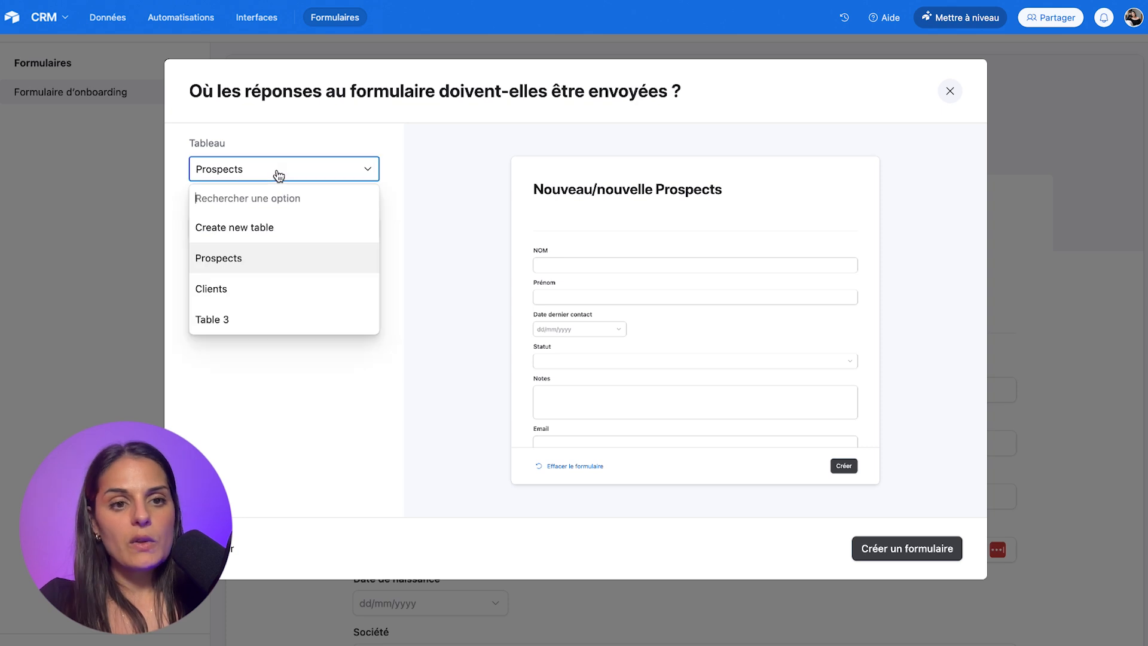
pyautogui.click(238, 289)
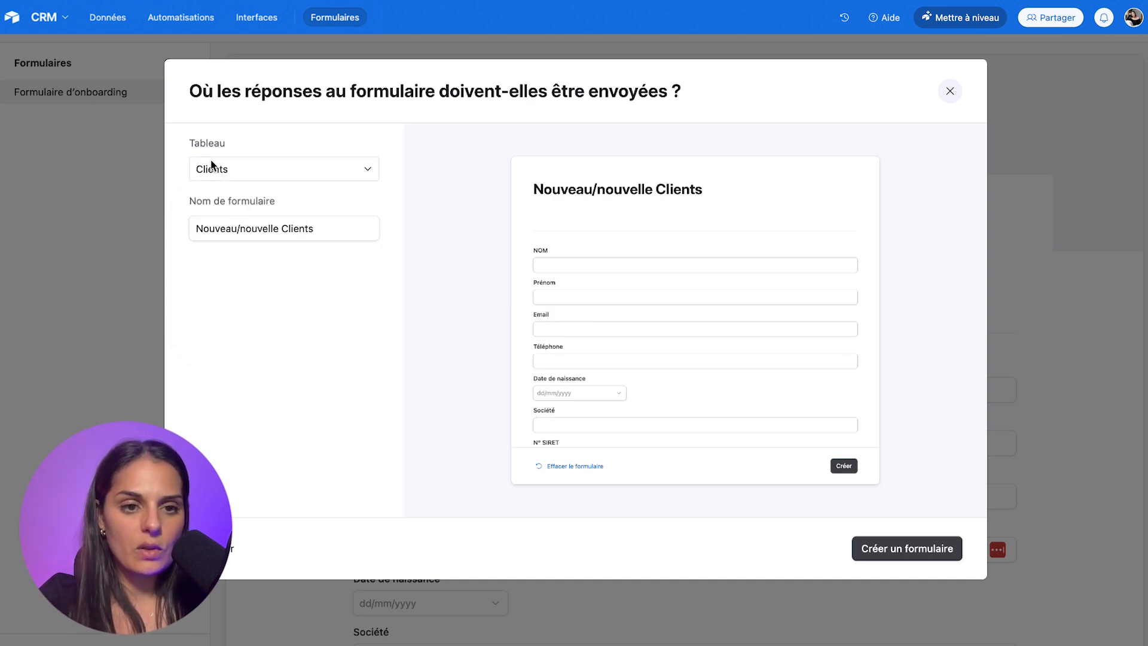
# Step: Name the new form "Nouveaux Clients" and create it
pyautogui.doubleClick(267, 227)
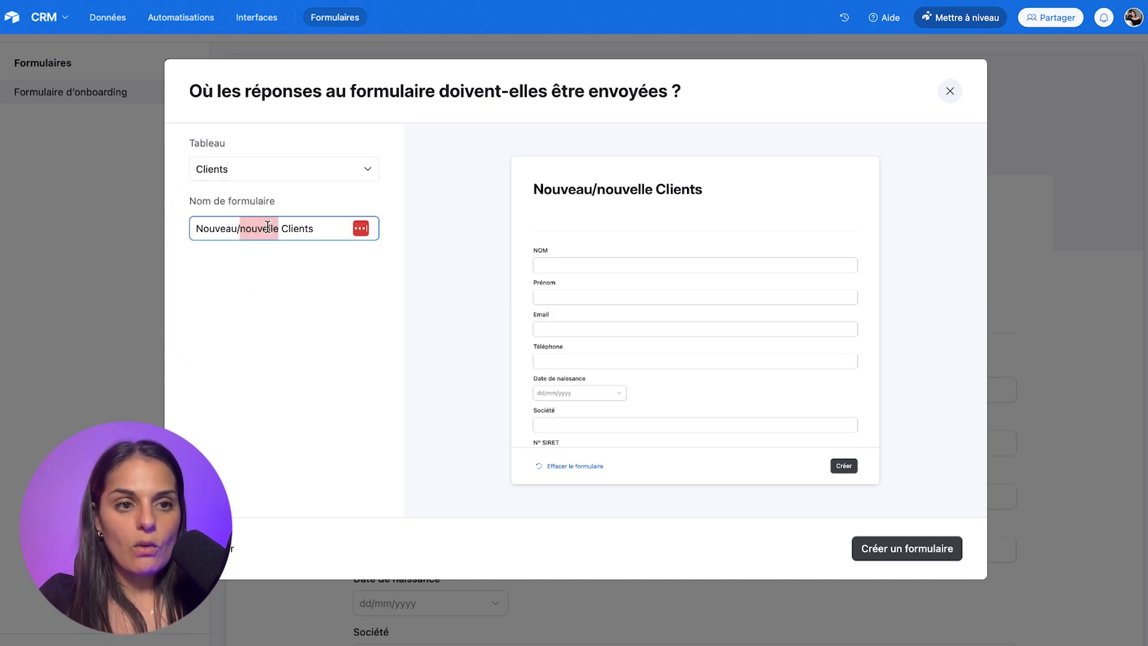
pyautogui.tripleClick(267, 227)
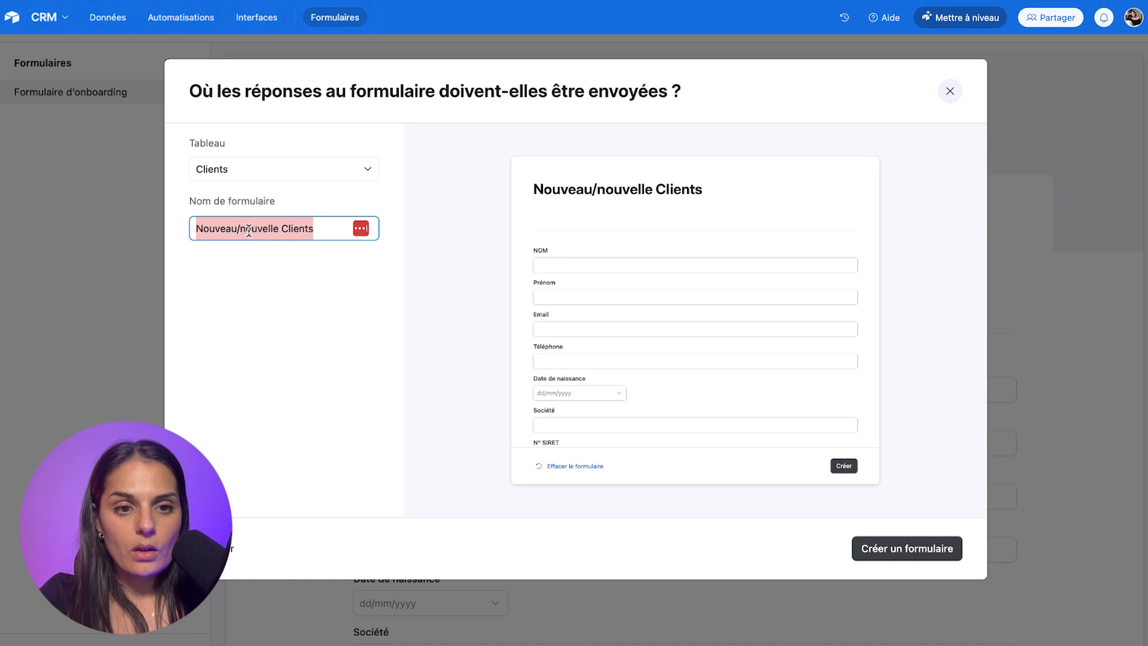
pyautogui.click(279, 229)
pyautogui.press('BackSpace')
pyautogui.press('BackSpace')
pyautogui.press('BackSpace')
pyautogui.press('BackSpace')
pyautogui.press('BackSpace')
pyautogui.press('BackSpace')
pyautogui.press('BackSpace')
pyautogui.press('BackSpace')
pyautogui.press('BackSpace')
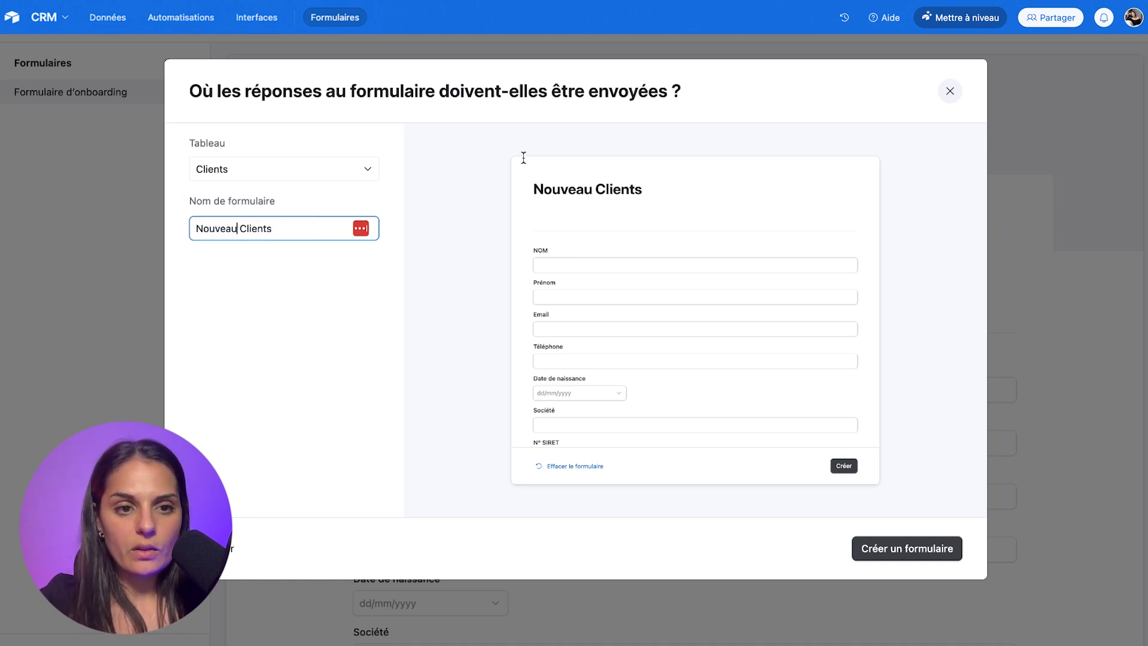
pyautogui.write('x')
pyautogui.click(262, 331)
pyautogui.click(907, 549)
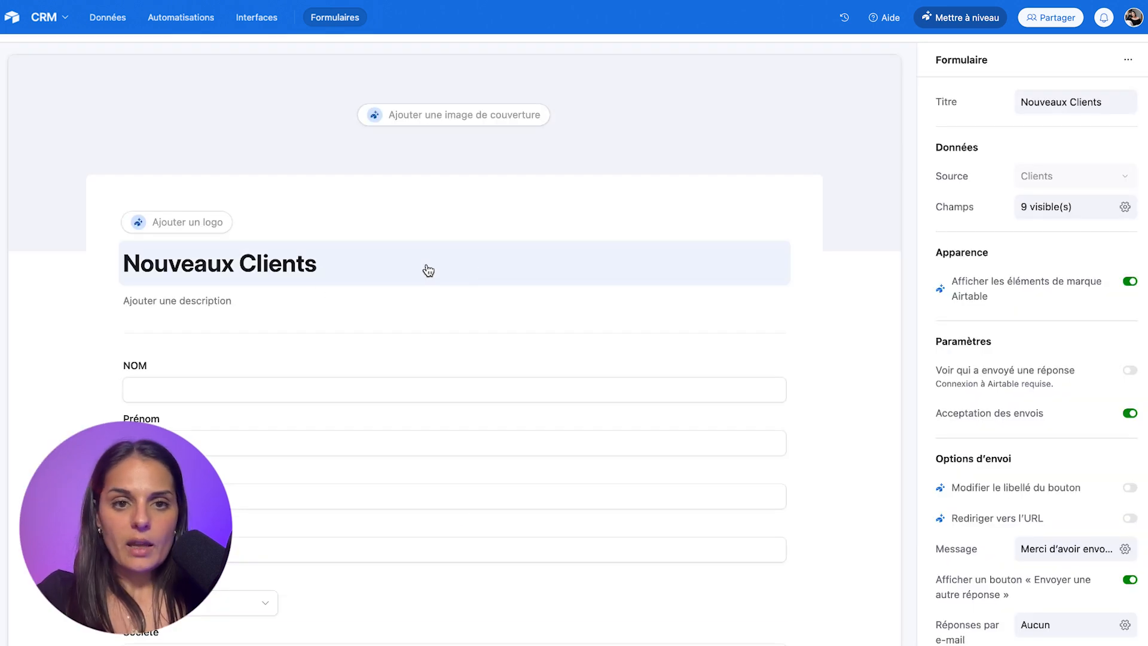
# Step: Review all fields of the Nouveaux Clients form and open the settings of its NOM field
pyautogui.scroll(-2, 340, 478)
pyautogui.scroll(-5, 339, 478)
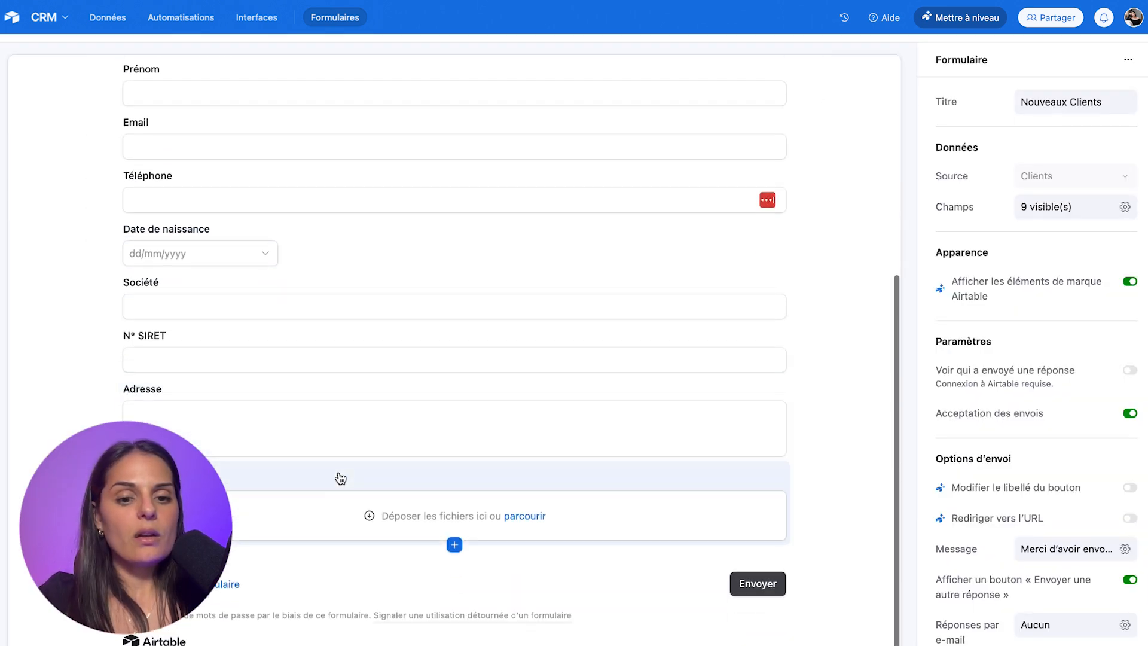
pyautogui.scroll(4, 339, 478)
pyautogui.scroll(3, 340, 478)
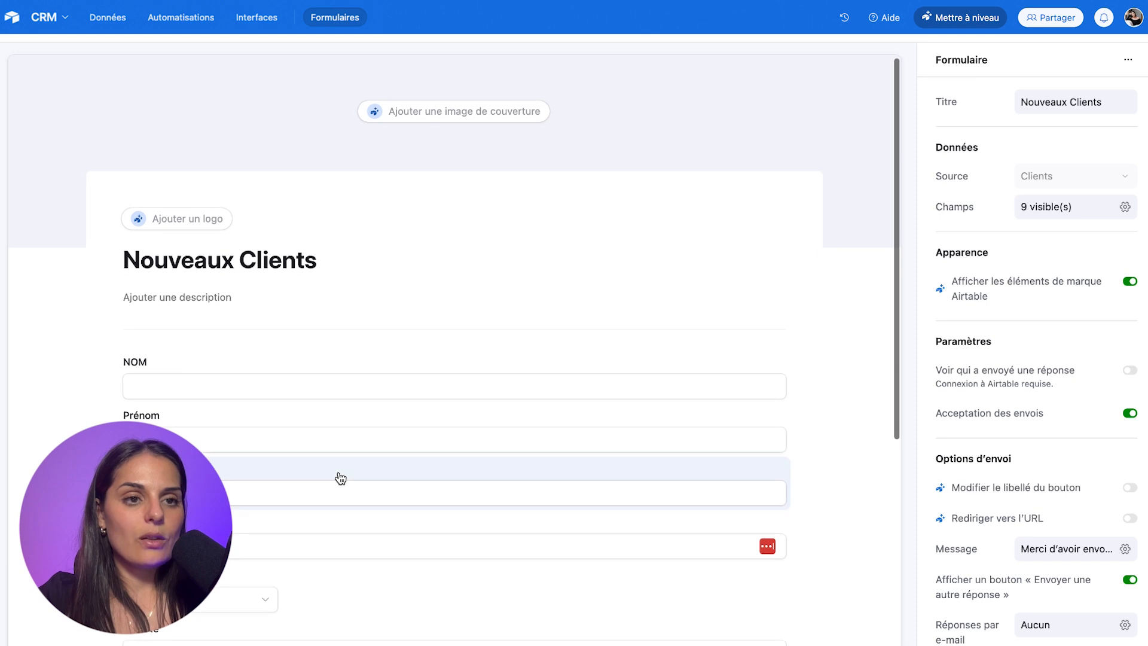
pyautogui.scroll(-2, 200, 386)
pyautogui.scroll(-5, 233, 399)
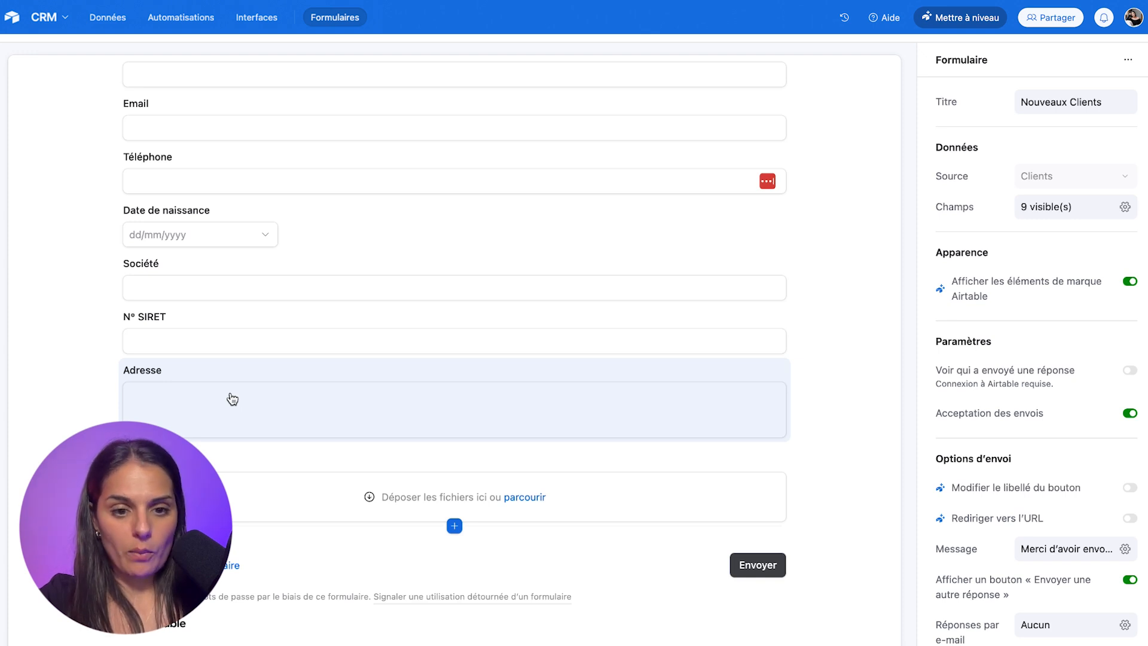
pyautogui.scroll(5, 232, 399)
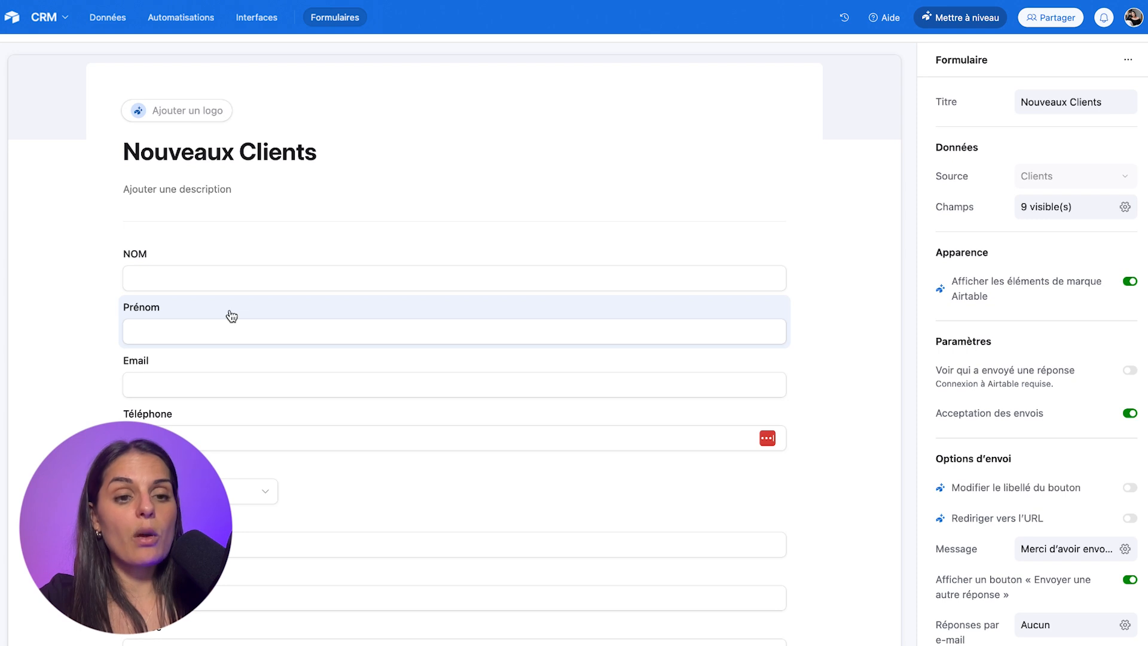
pyautogui.click(299, 264)
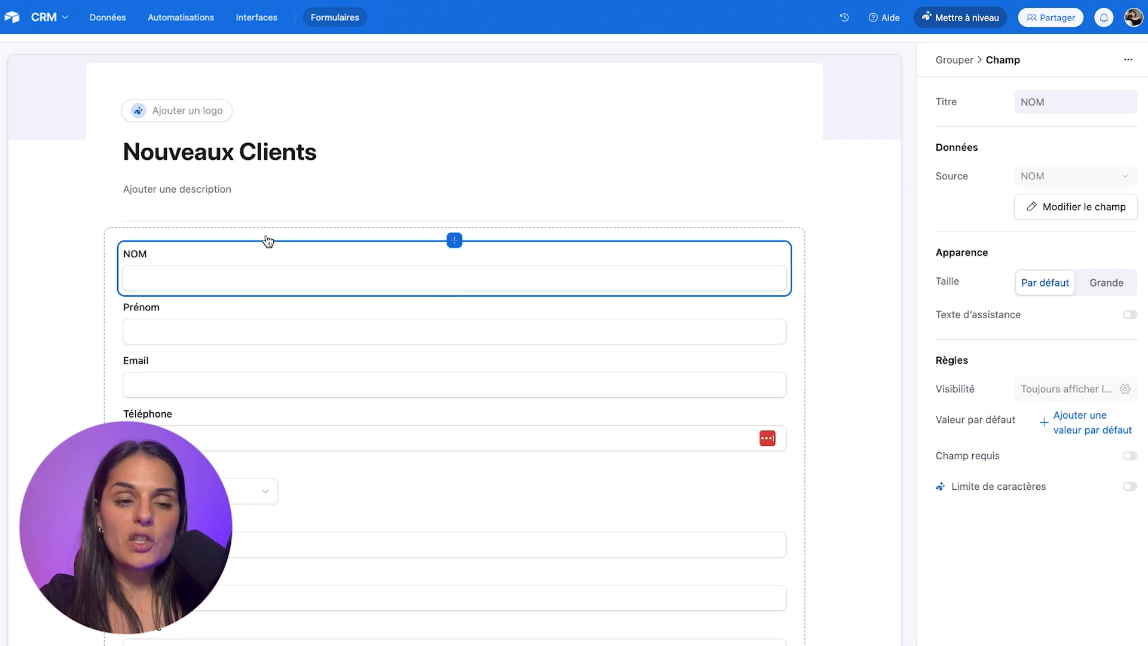
# Step: Deselect the NOM field and try to add a logo to the Nouveaux Clients form
pyautogui.click(49, 36)
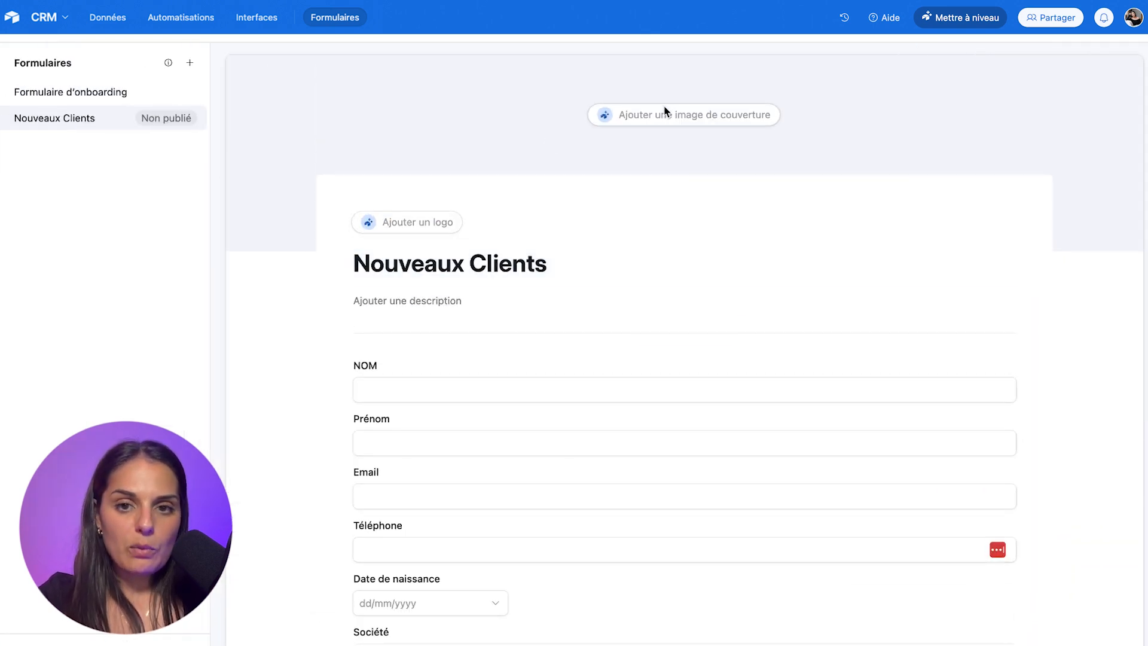
pyautogui.click(411, 225)
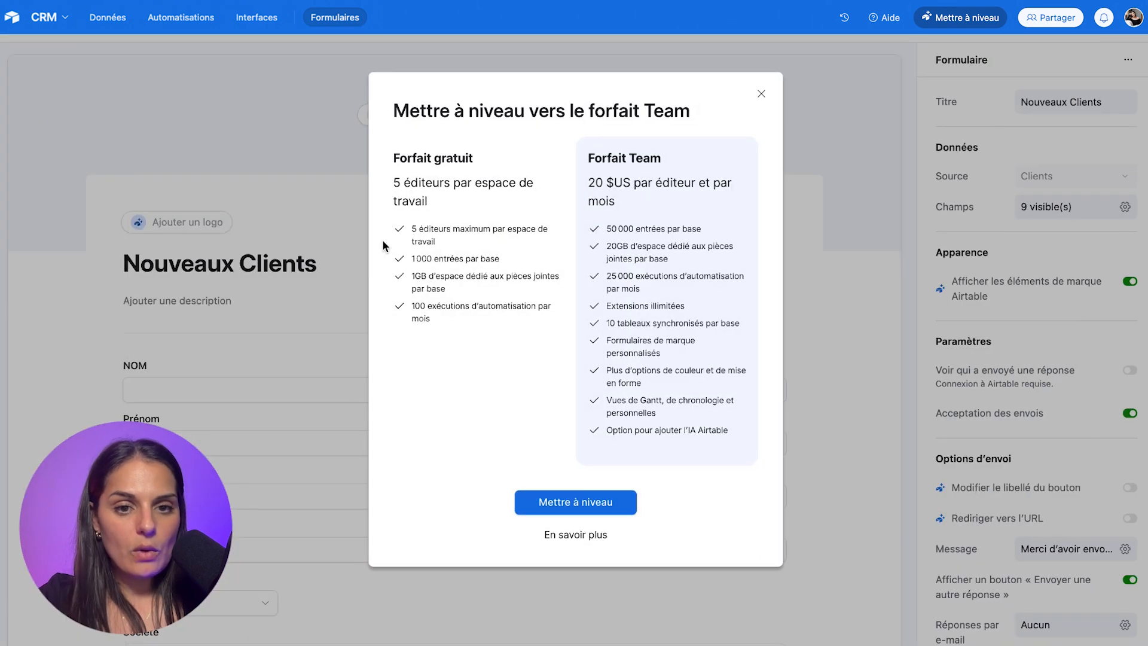
pyautogui.click(761, 94)
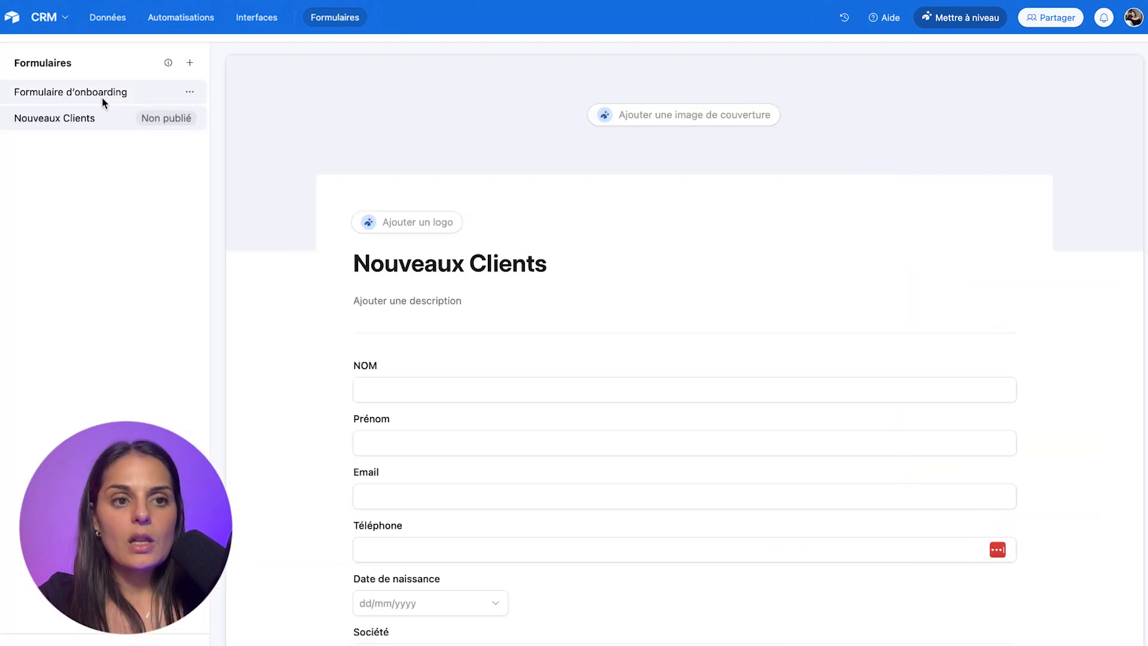
# Step: View the Formulaire d'onboarding form for comparison, and return to the Nouveaux Clients form to look over its fields
pyautogui.click(105, 95)
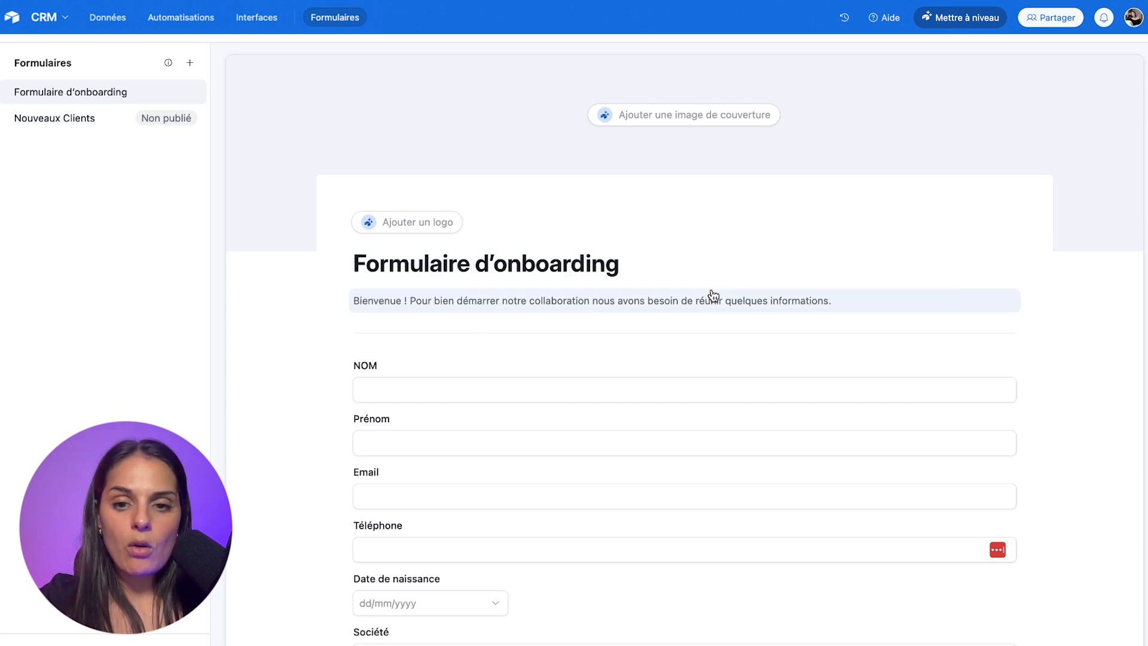
pyautogui.click(84, 122)
pyautogui.click(582, 230)
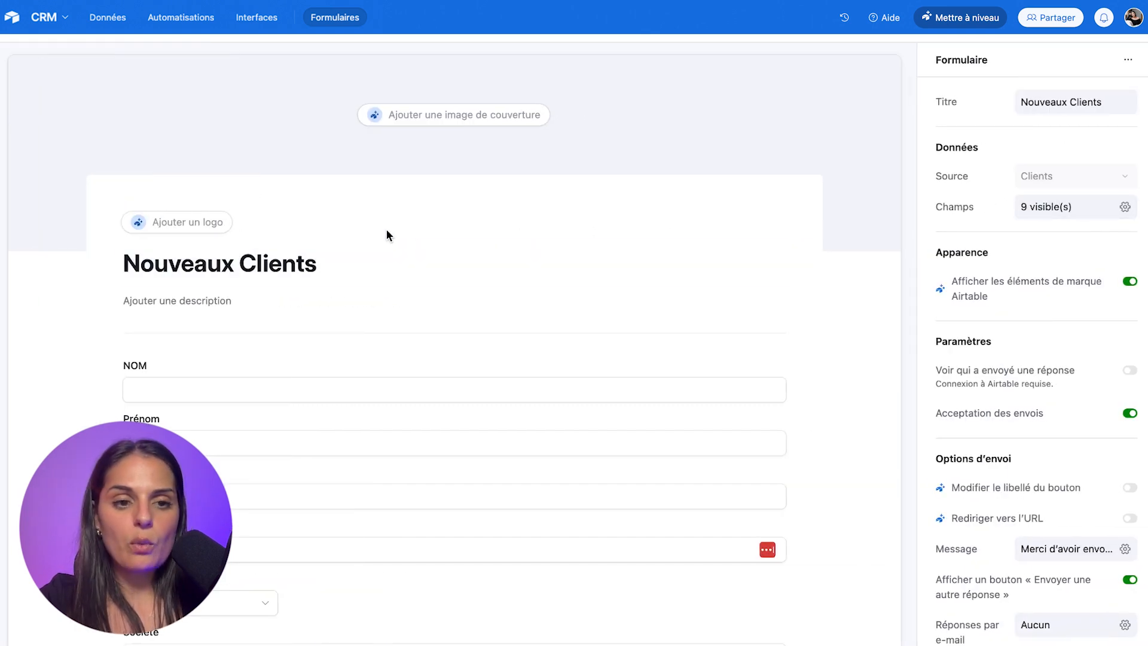
pyautogui.scroll(-3, 321, 398)
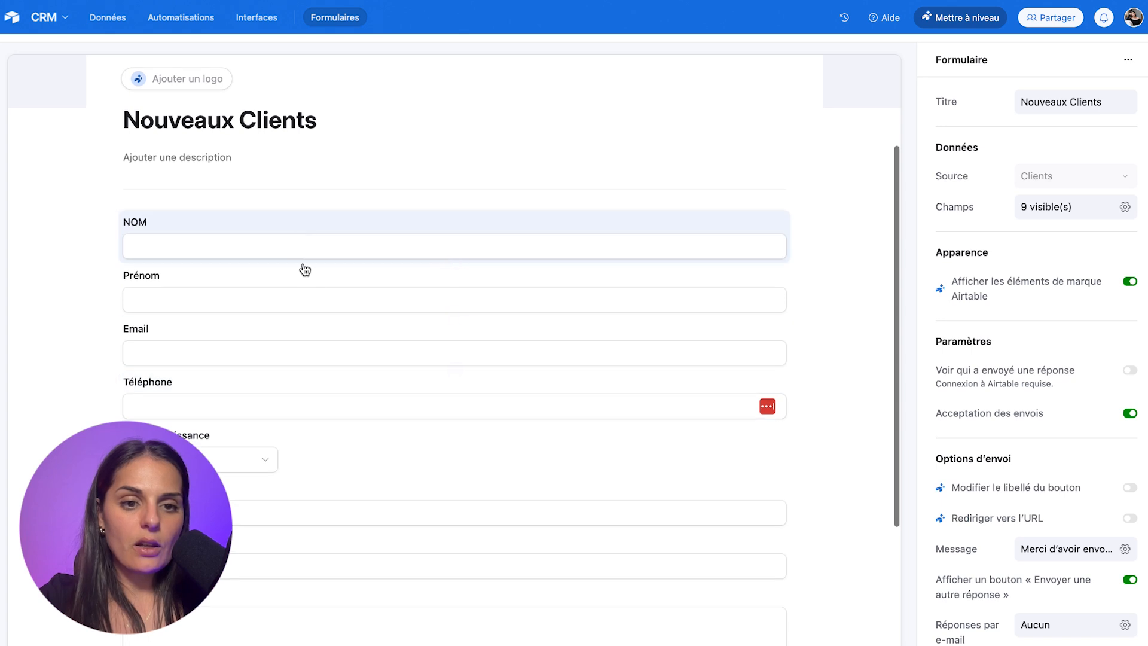
pyautogui.scroll(-3, 289, 541)
pyautogui.scroll(3, 289, 540)
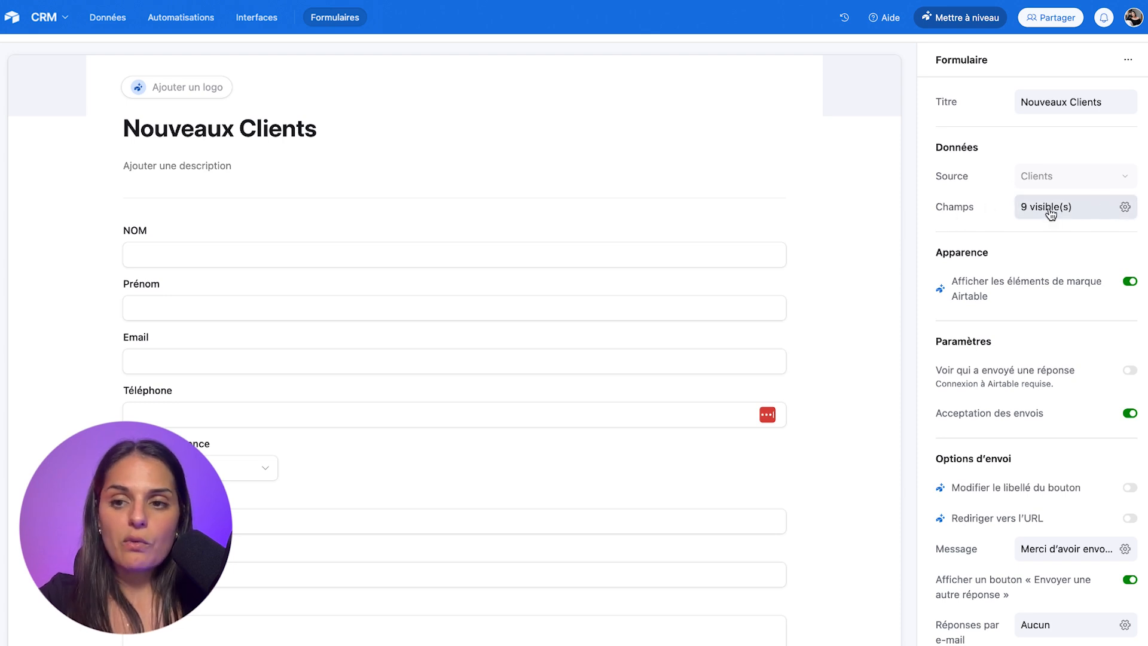
# Step: Hide the Date de naissance and Photo fields in the Nouveaux Clients form
pyautogui.click(1117, 209)
pyautogui.scroll(-2, 1034, 367)
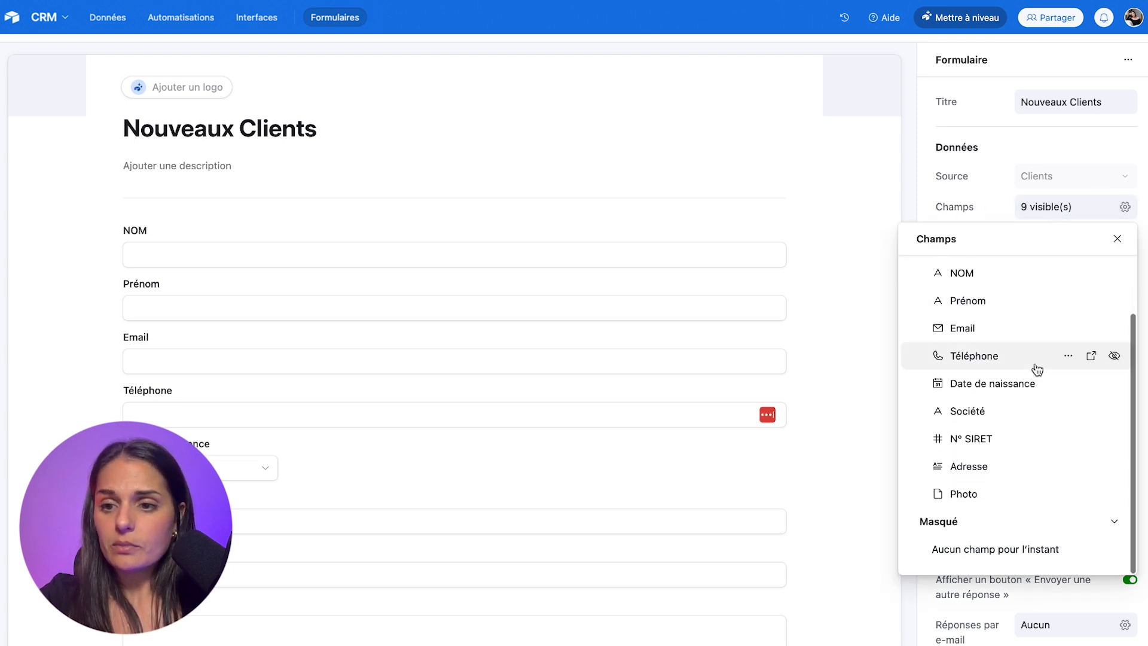
pyautogui.scroll(3, 1048, 490)
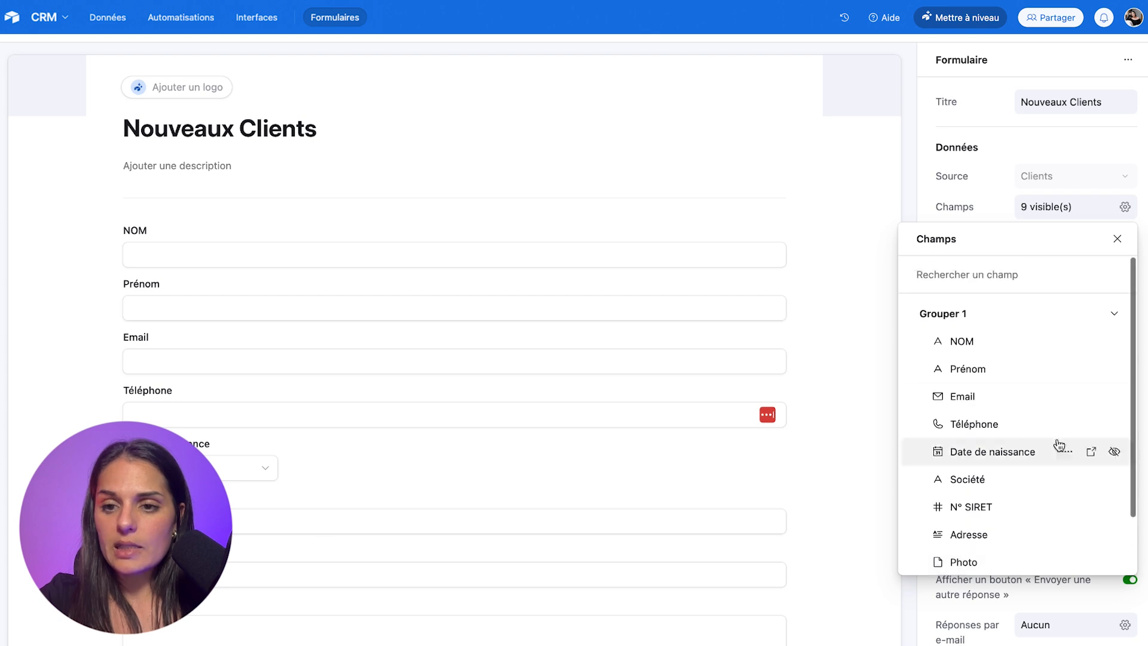
pyautogui.scroll(-1, 1037, 448)
pyautogui.scroll(-1, 1038, 449)
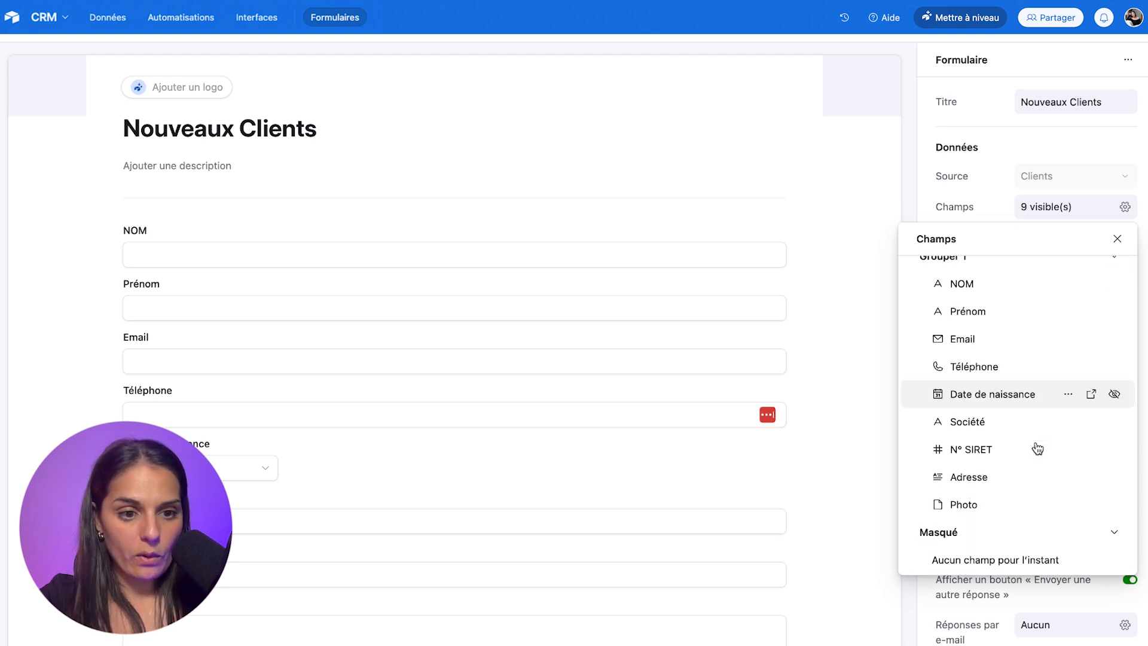
pyautogui.click(1116, 395)
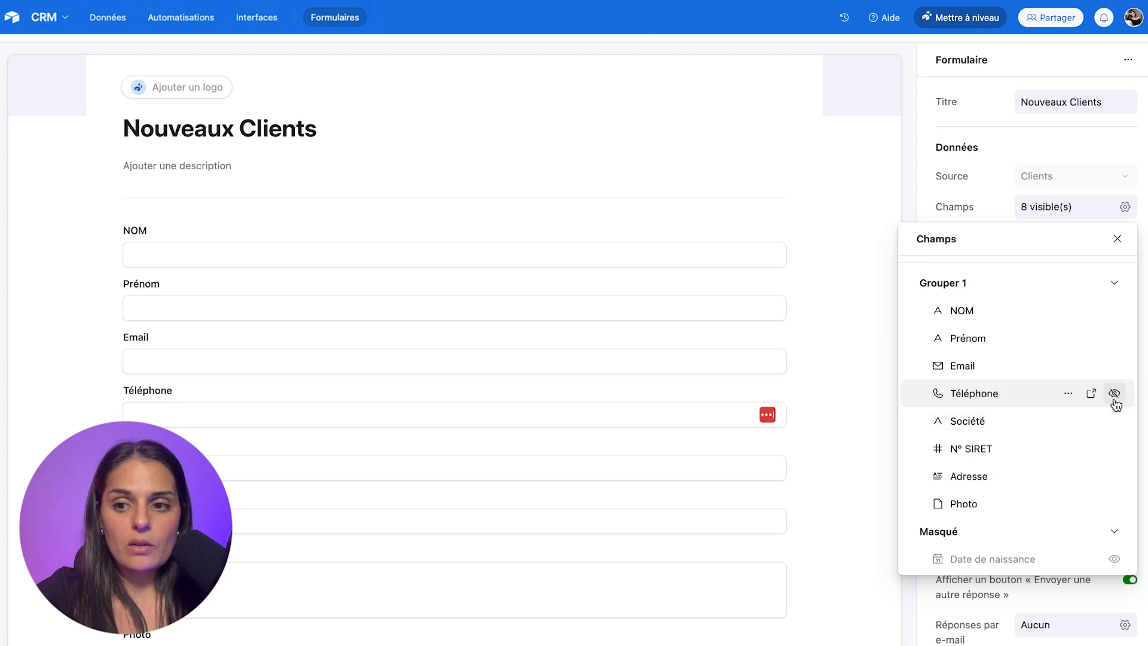
pyautogui.scroll(-1, 1069, 430)
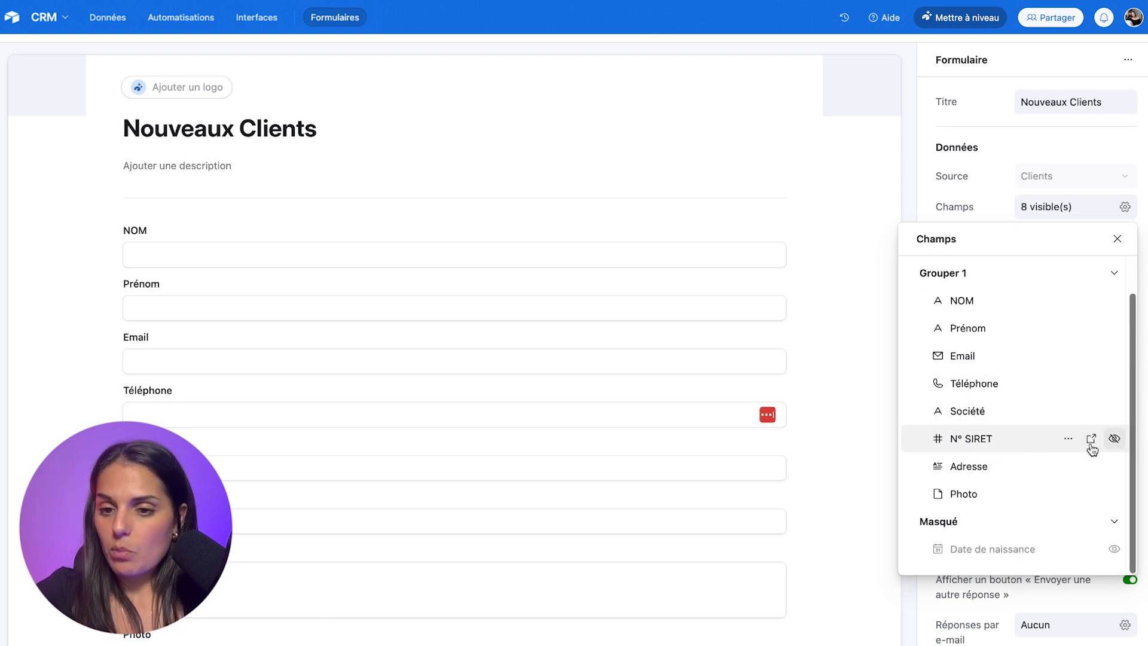
pyautogui.click(1114, 495)
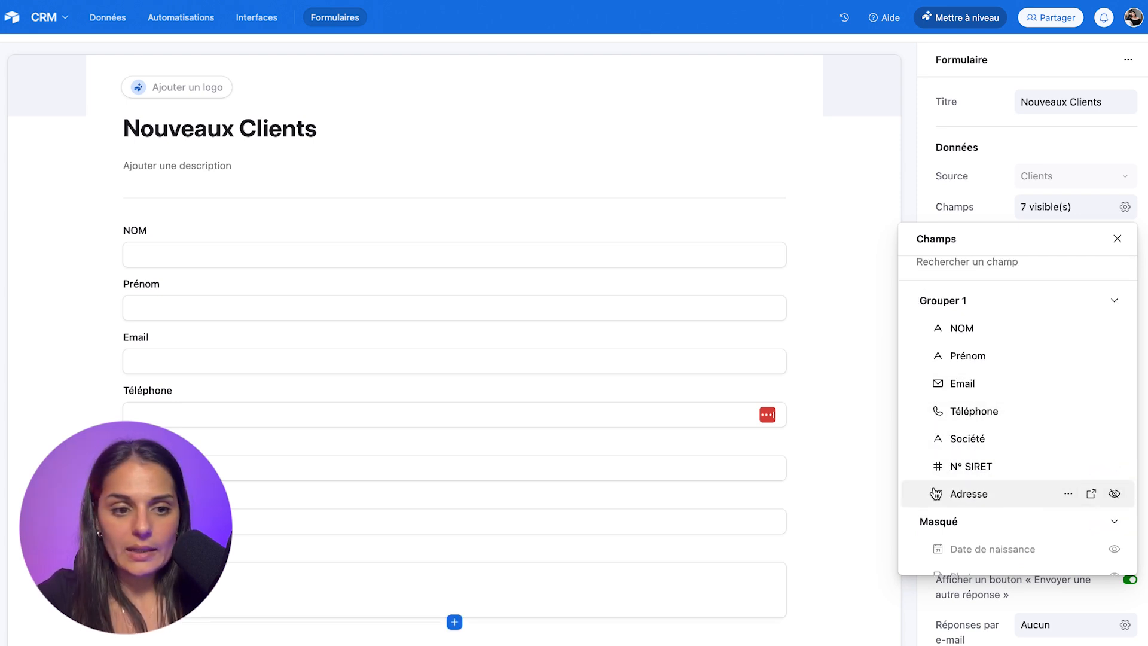
# Step: Make the hidden Photo and Date de naissance fields visible again and close the form's field list
pyautogui.scroll(-2, 1112, 532)
pyautogui.click(1116, 546)
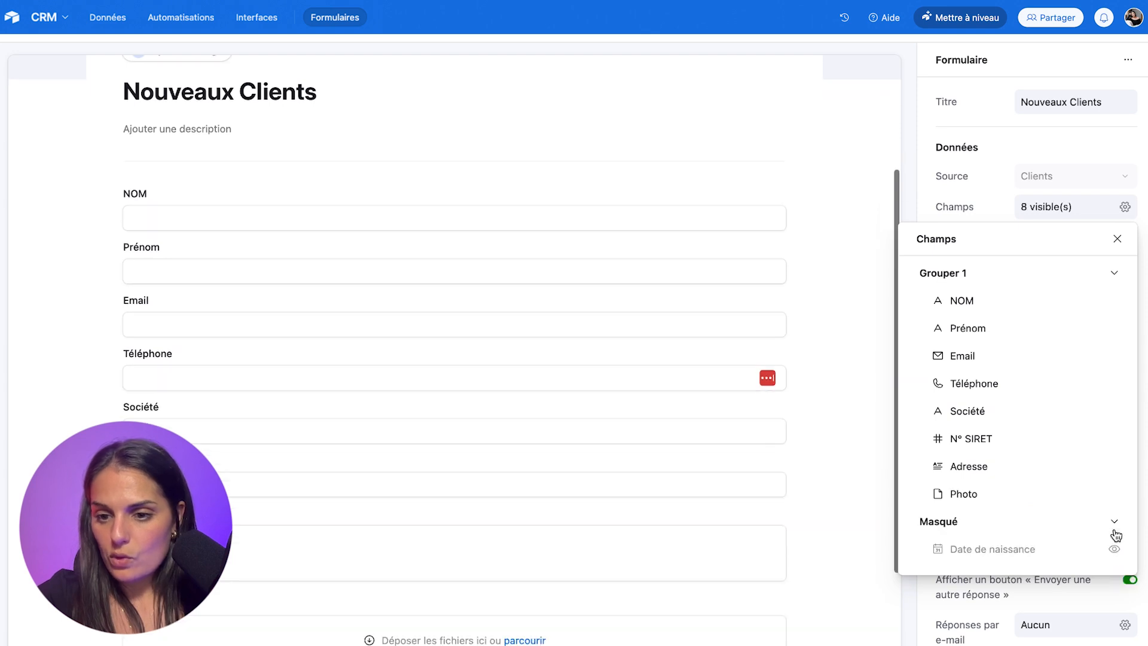
pyautogui.click(1116, 547)
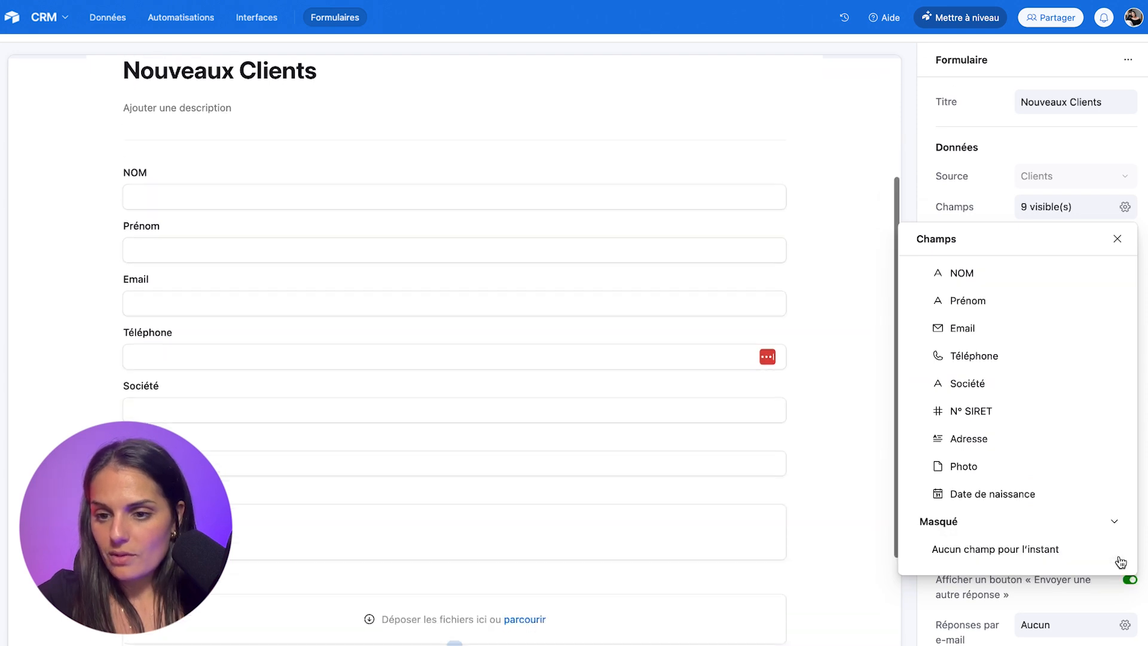
pyautogui.click(902, 174)
# Step: Arrange the fields in pairs, with NOM beside Prénom in one row and Email beside Téléphone in the row below
pyautogui.scroll(-1, 1057, 317)
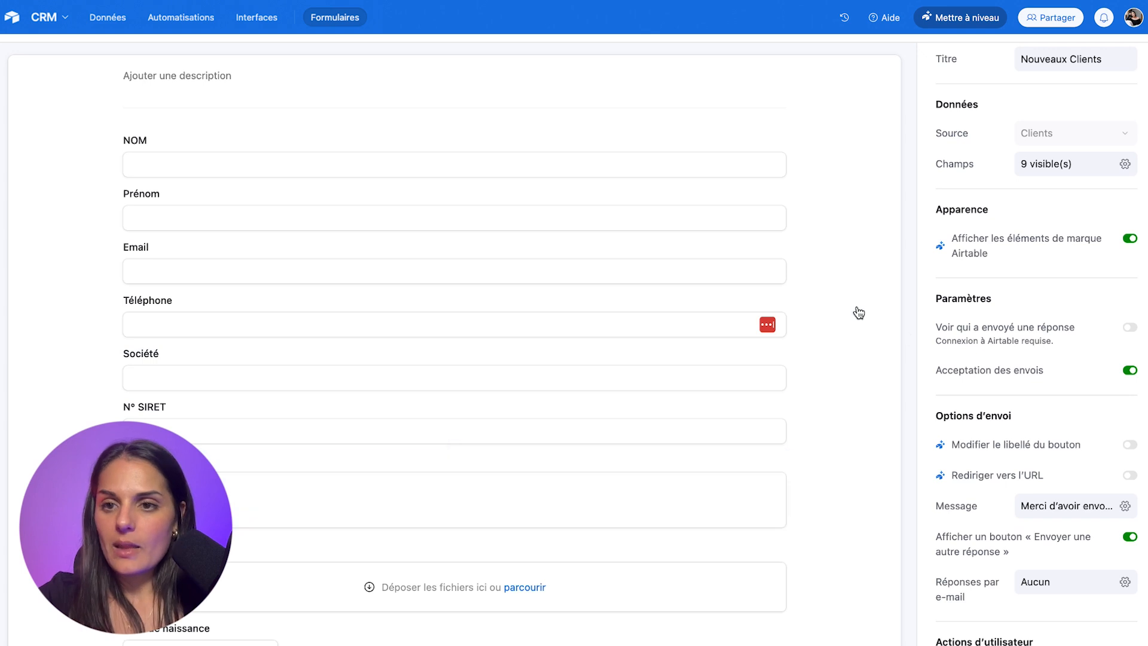
pyautogui.moveTo(140, 147); pyautogui.dragTo(213, 218)
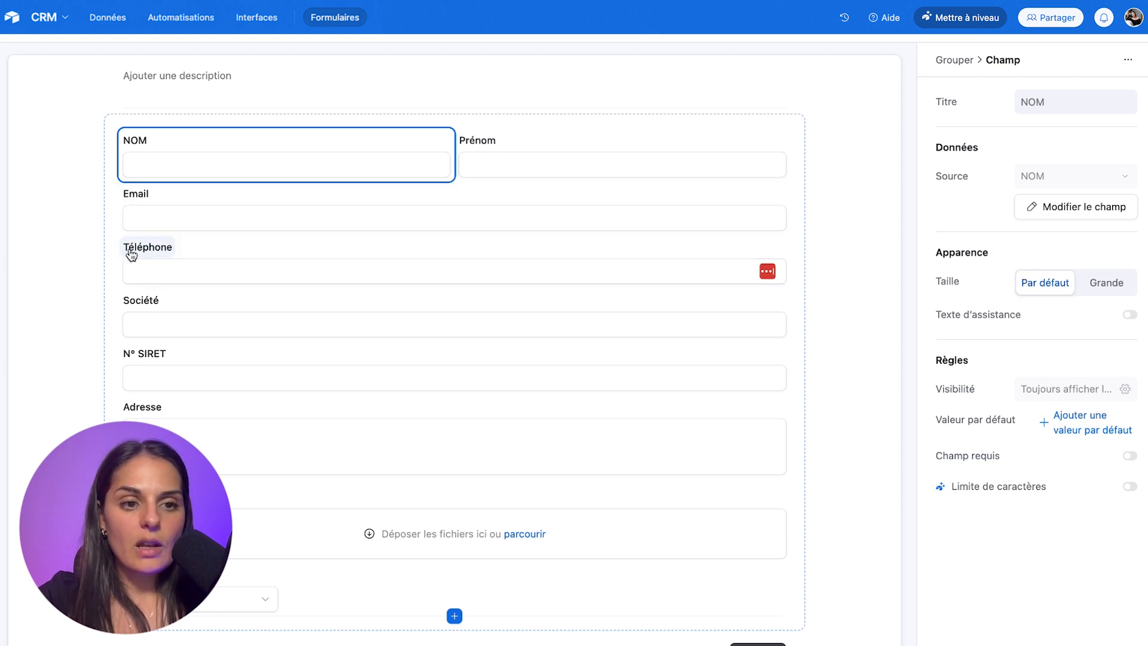
pyautogui.moveTo(210, 245); pyautogui.dragTo(788, 224)
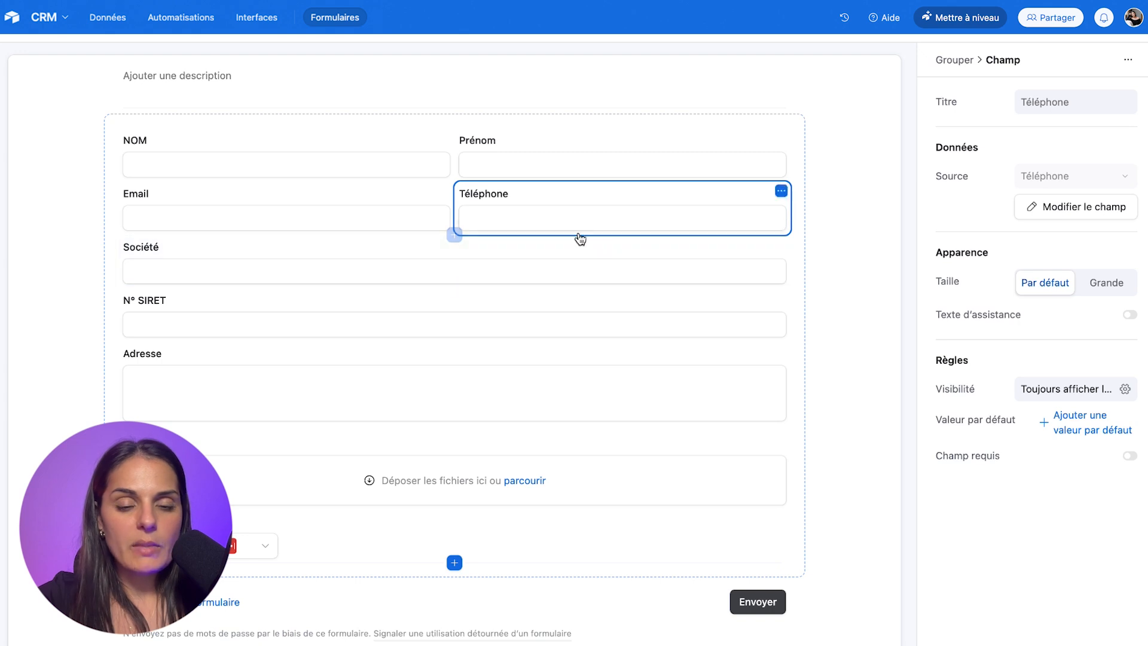
# Step: Move the N° SIRET field above Société, and place Date de naissance beside Prénom in the first row of the form
pyautogui.moveTo(124, 308); pyautogui.dragTo(143, 245)
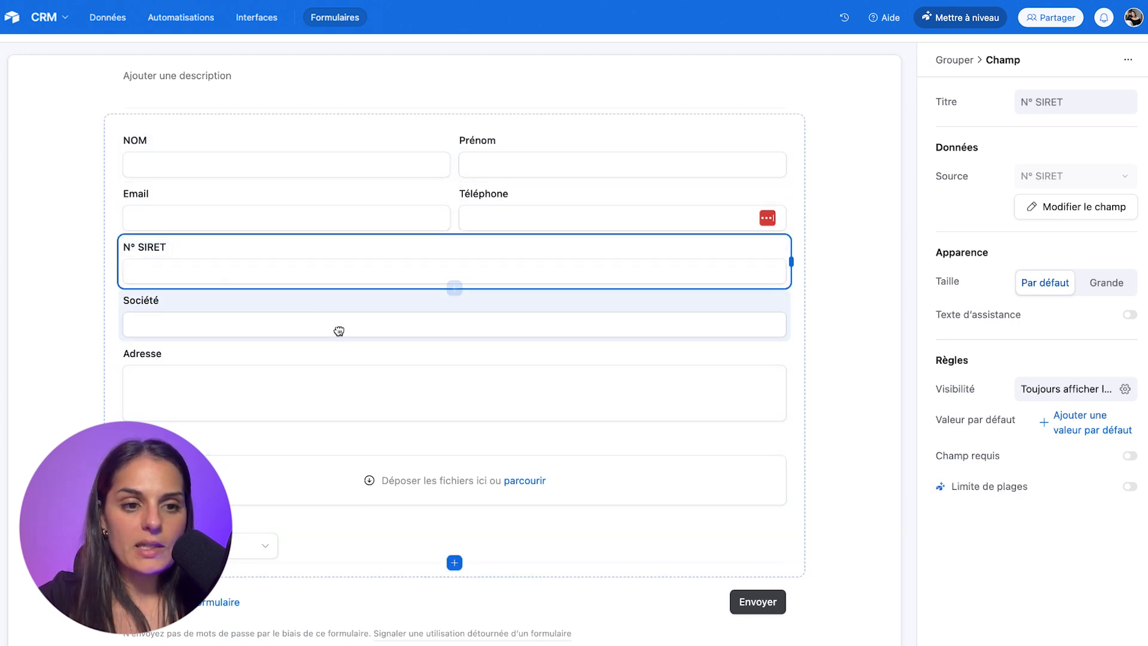
pyautogui.scroll(-1, 420, 445)
pyautogui.scroll(2, 267, 403)
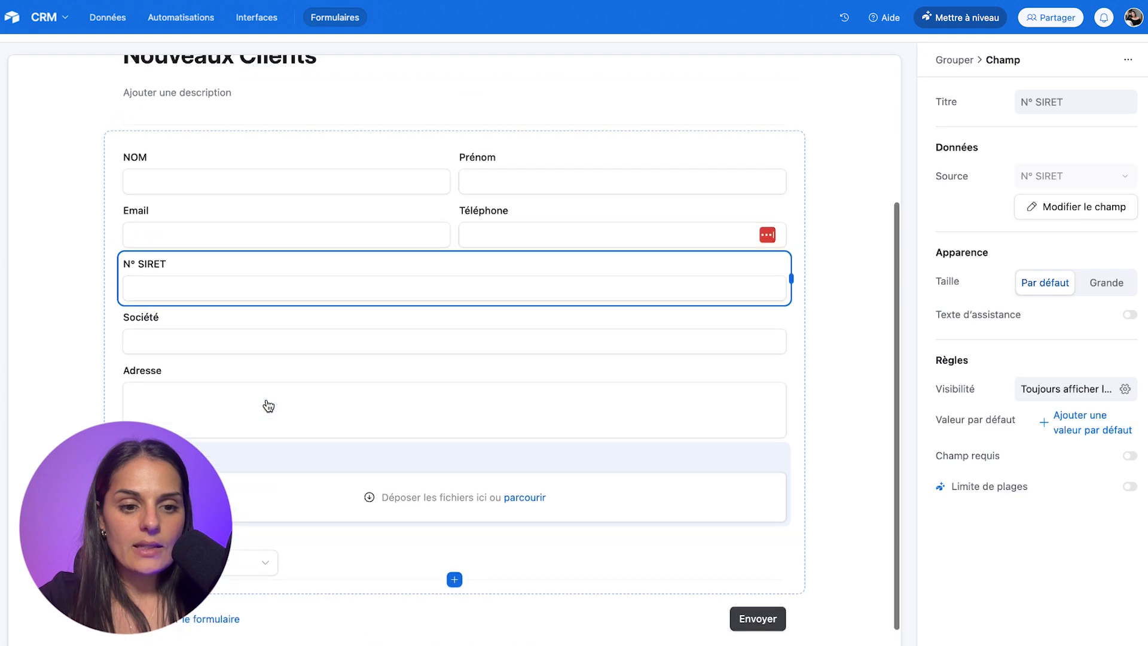
pyautogui.moveTo(156, 540); pyautogui.dragTo(822, 195)
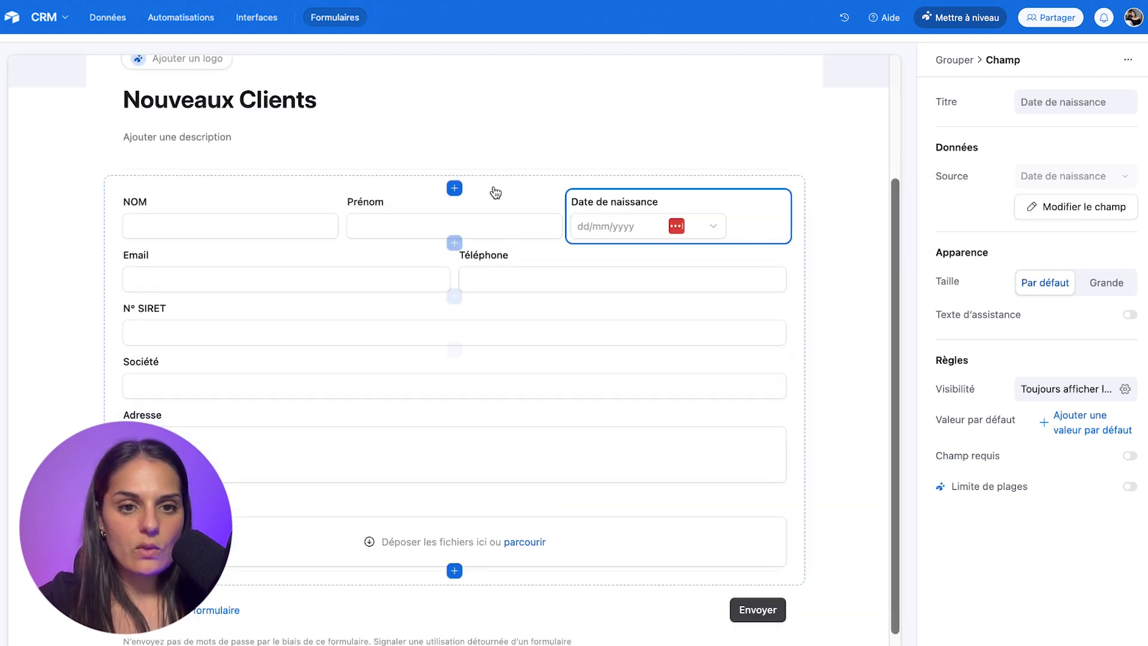
pyautogui.scroll(-2, 640, 507)
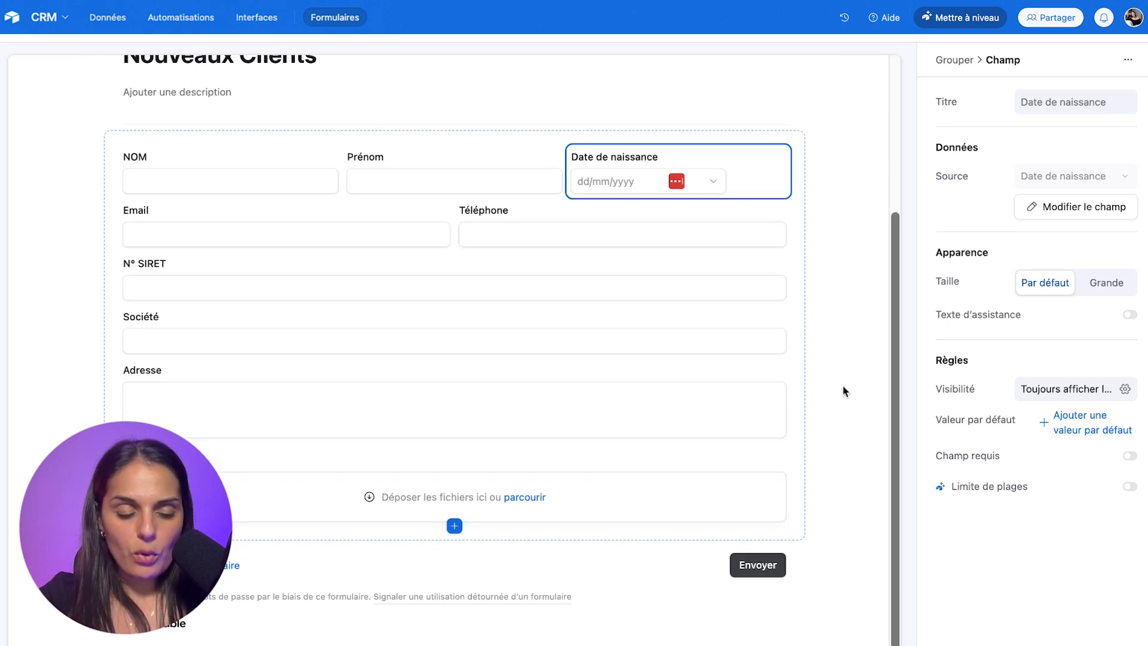
# Step: Try to turn off the Airtable branding elements in the form's settings, and dismiss the upgrade offer
pyautogui.click(393, 78)
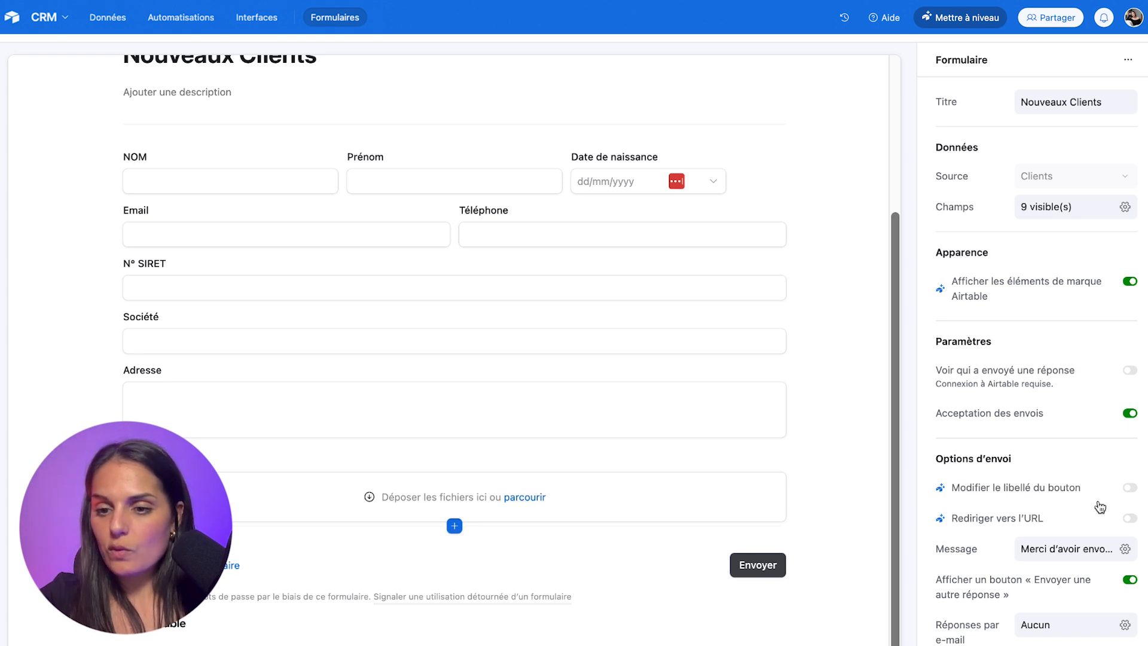
pyautogui.scroll(-2, 1036, 548)
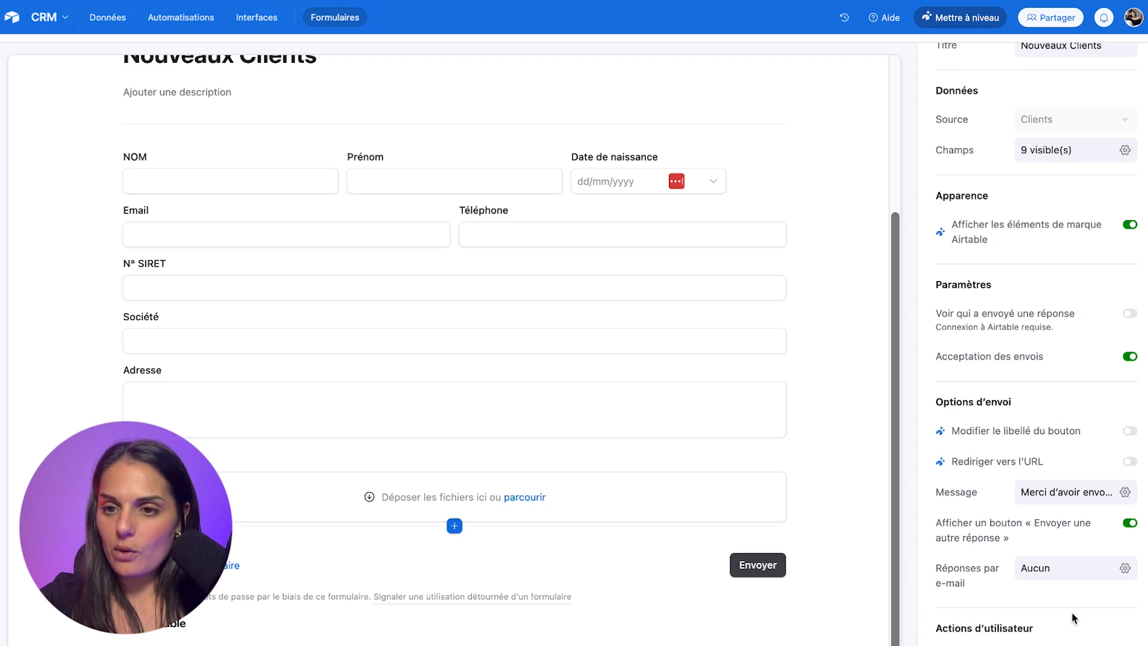
pyautogui.click(1129, 225)
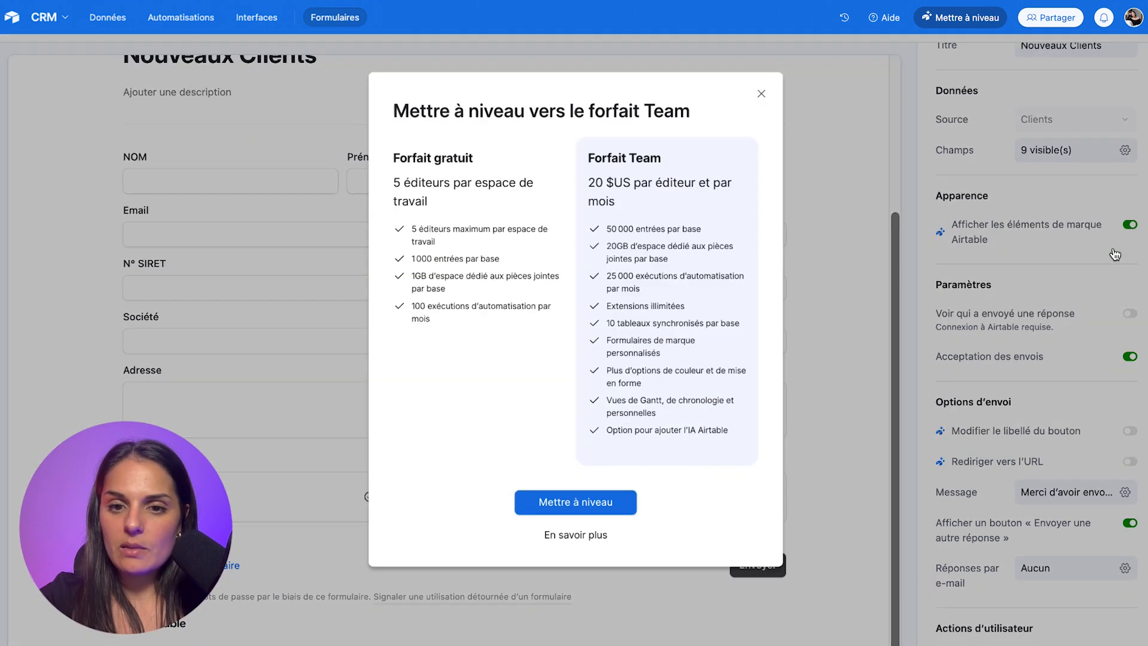
pyautogui.click(761, 94)
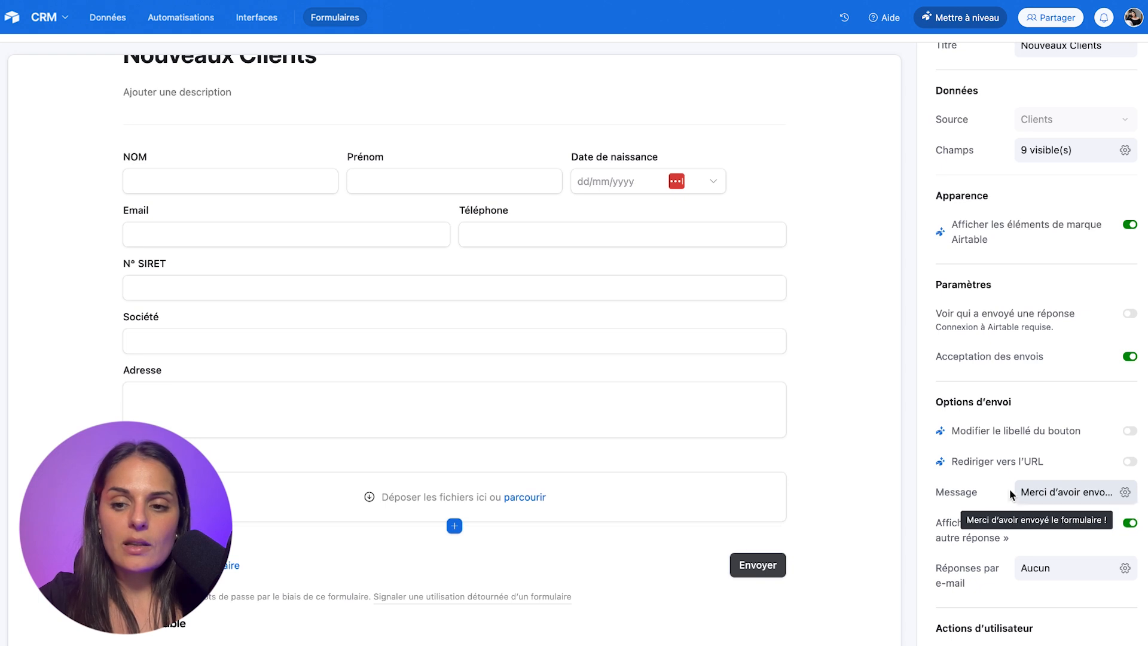
# Step: View the form's submission message setting and close it without editing the text
pyautogui.click(1123, 491)
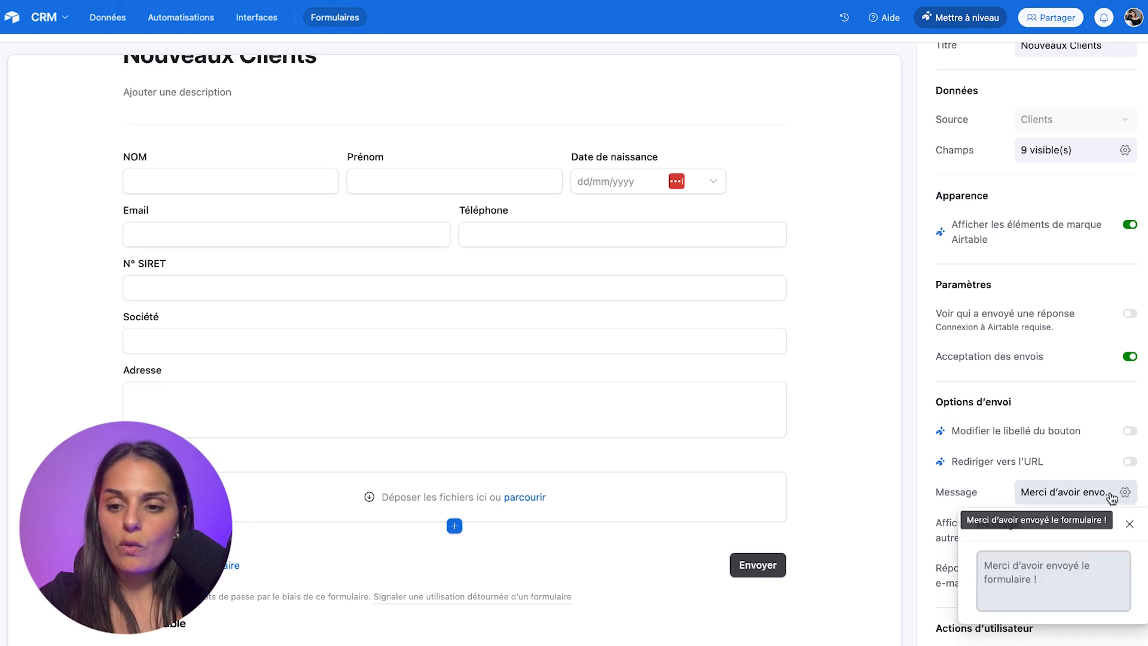
pyautogui.click(994, 491)
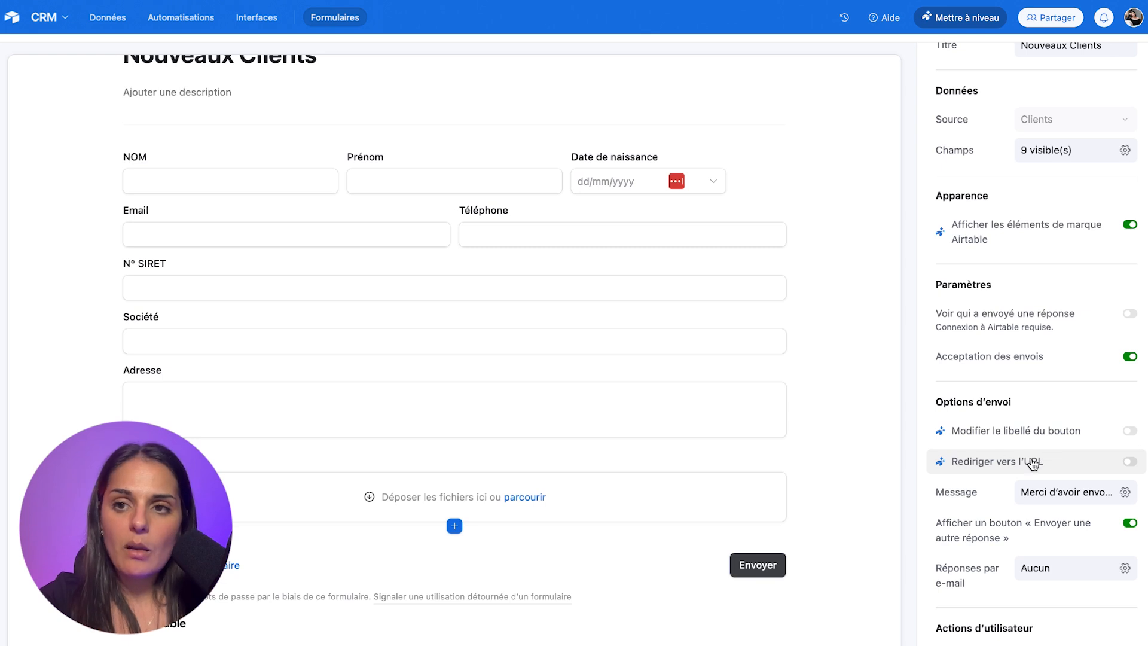
pyautogui.scroll(1, 831, 386)
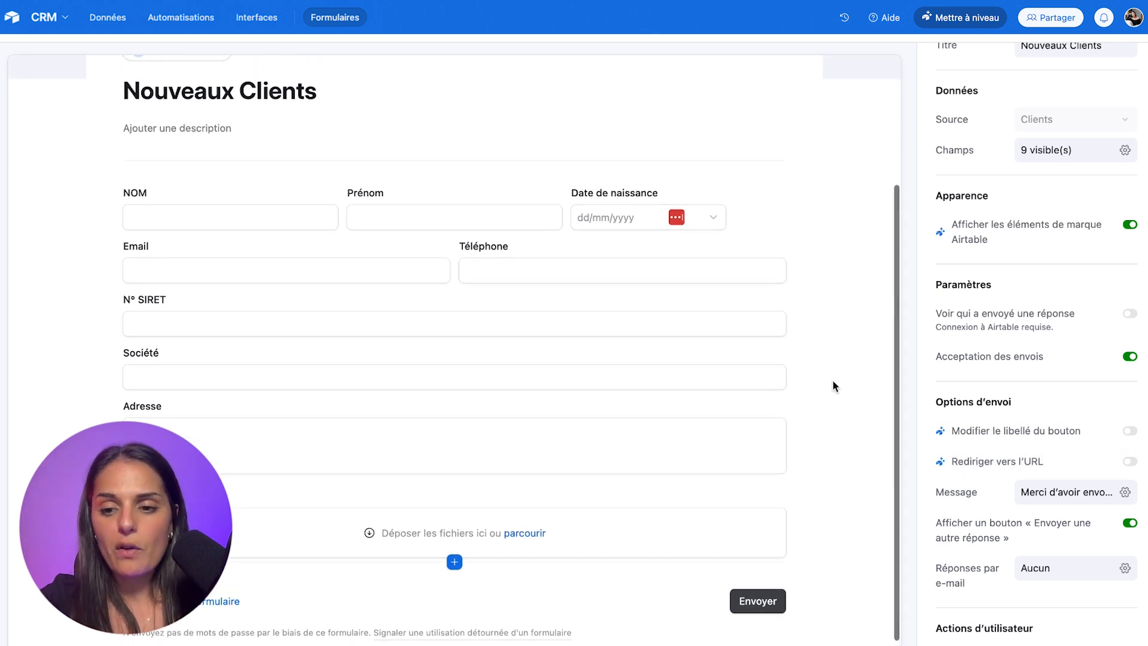
# Step: Make the NOM field required in the Nouveaux Clients form
pyautogui.click(181, 195)
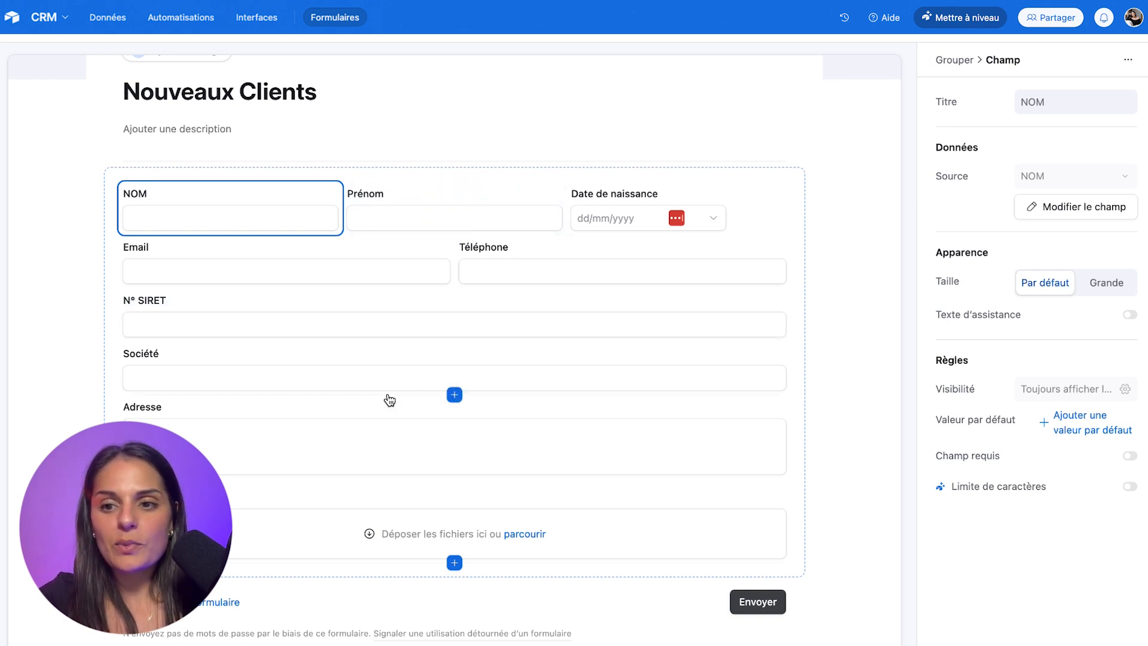
pyautogui.scroll(2, 390, 400)
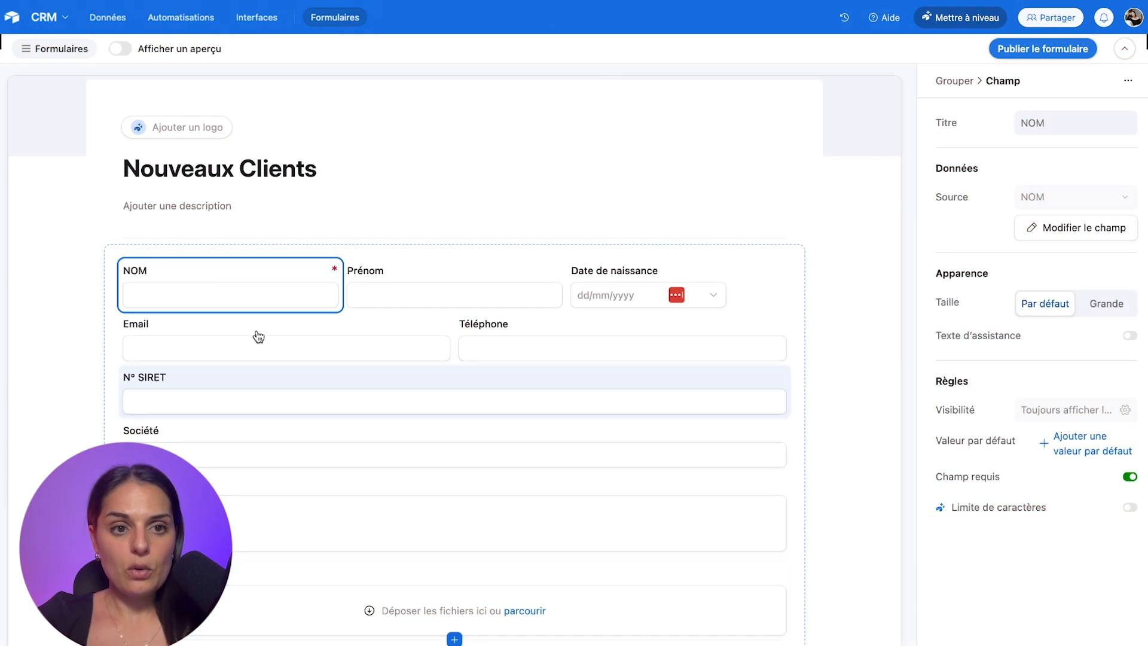
pyautogui.scroll(2, 438, 428)
pyautogui.scroll(2, 438, 428)
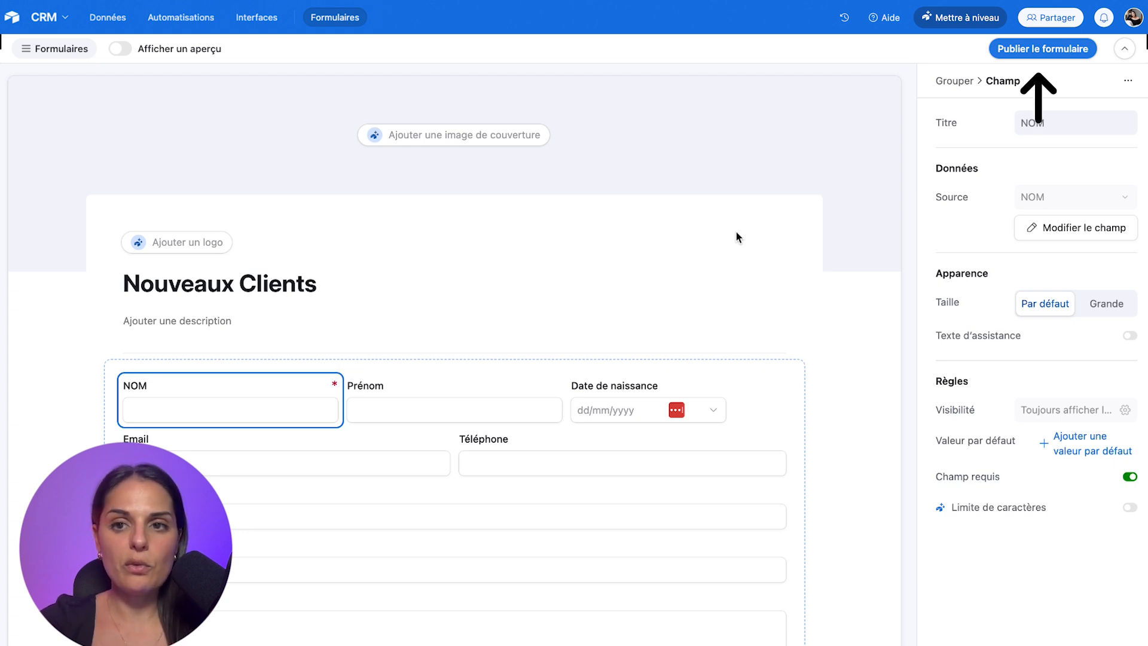
# Step: Publish the form, open its access to anyone on the web, and copy its sharing link
pyautogui.click(994, 47)
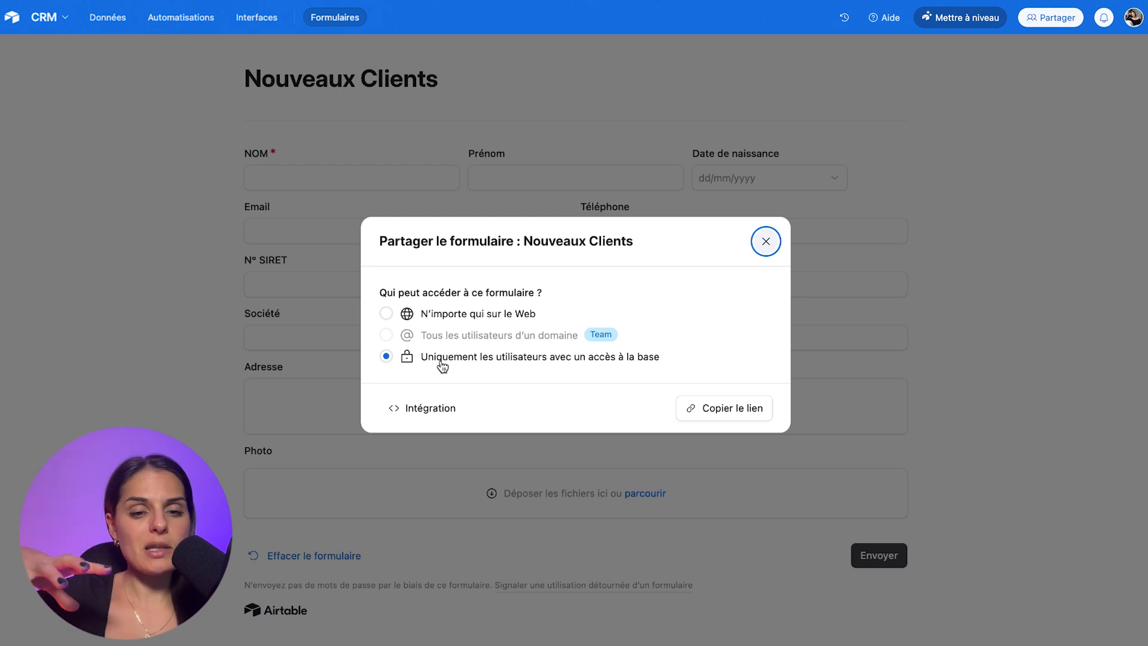
pyautogui.click(411, 311)
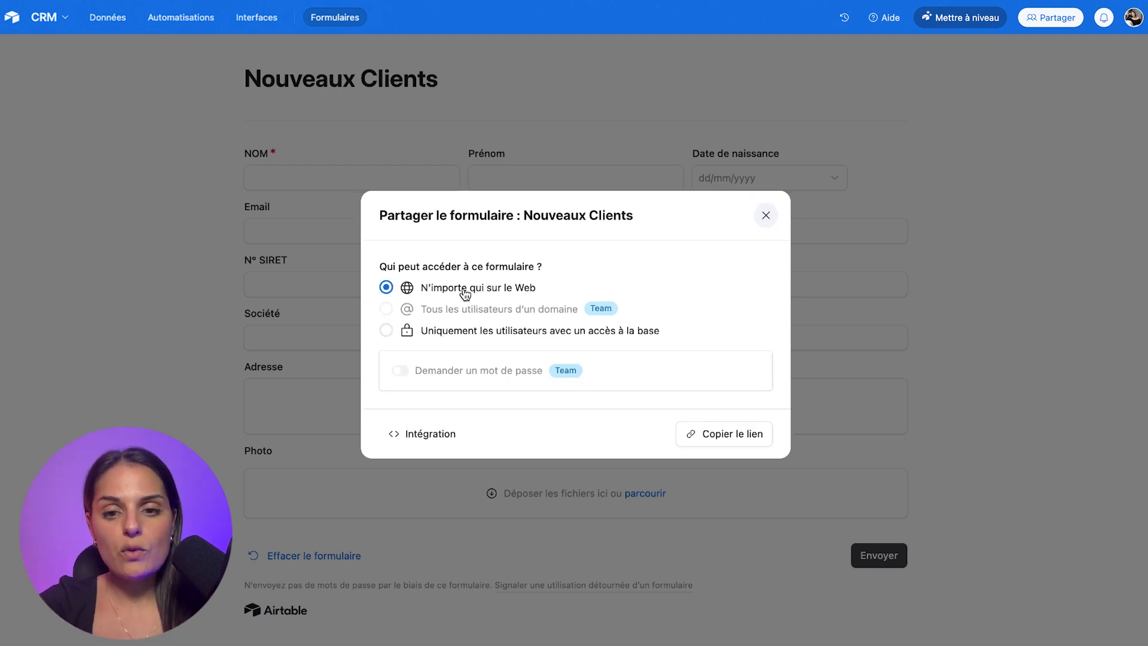
pyautogui.click(744, 439)
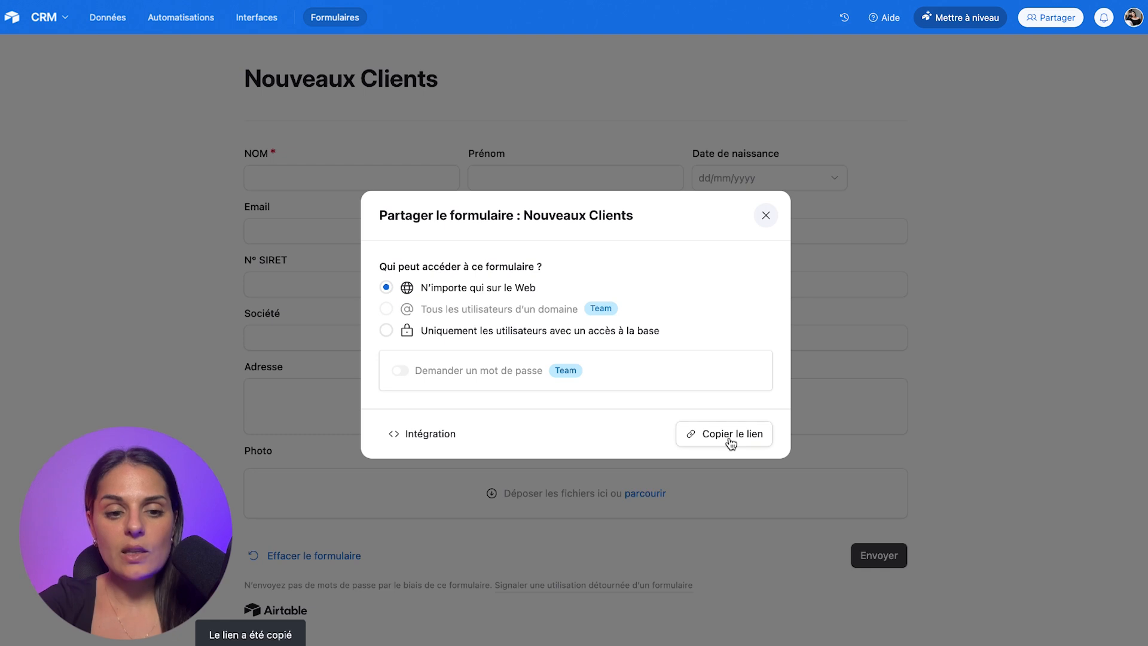
pyautogui.click(766, 216)
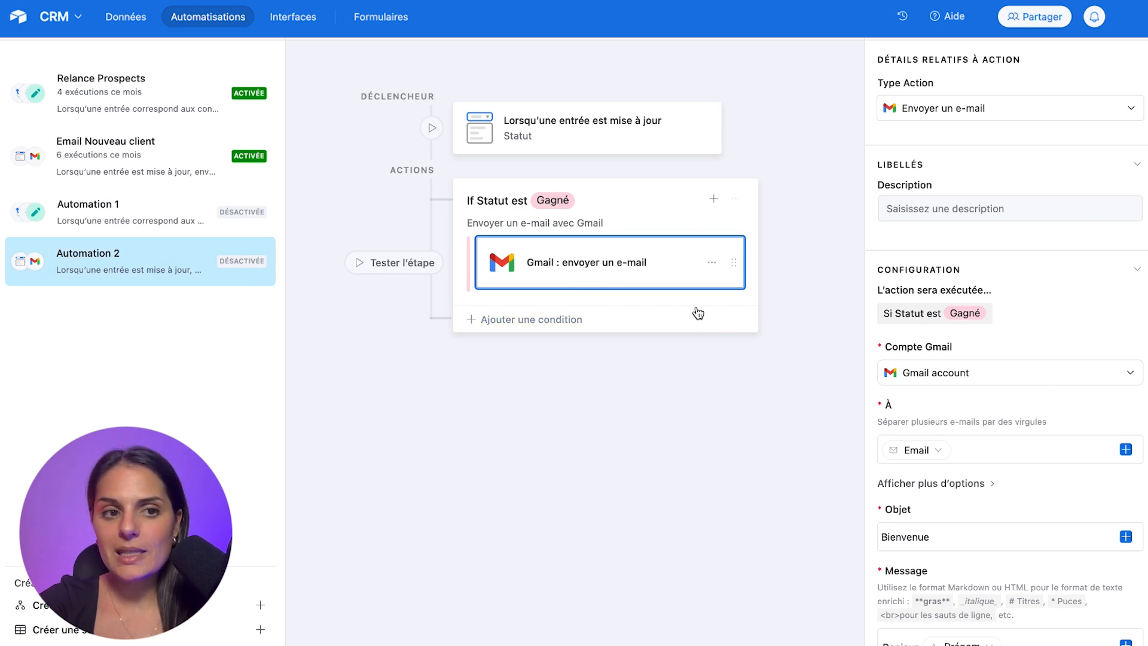
# Step: In the Email Nouveau client automation, add the copied form link below the message's onboarding questionnaire line and apply the update
pyautogui.click(141, 155)
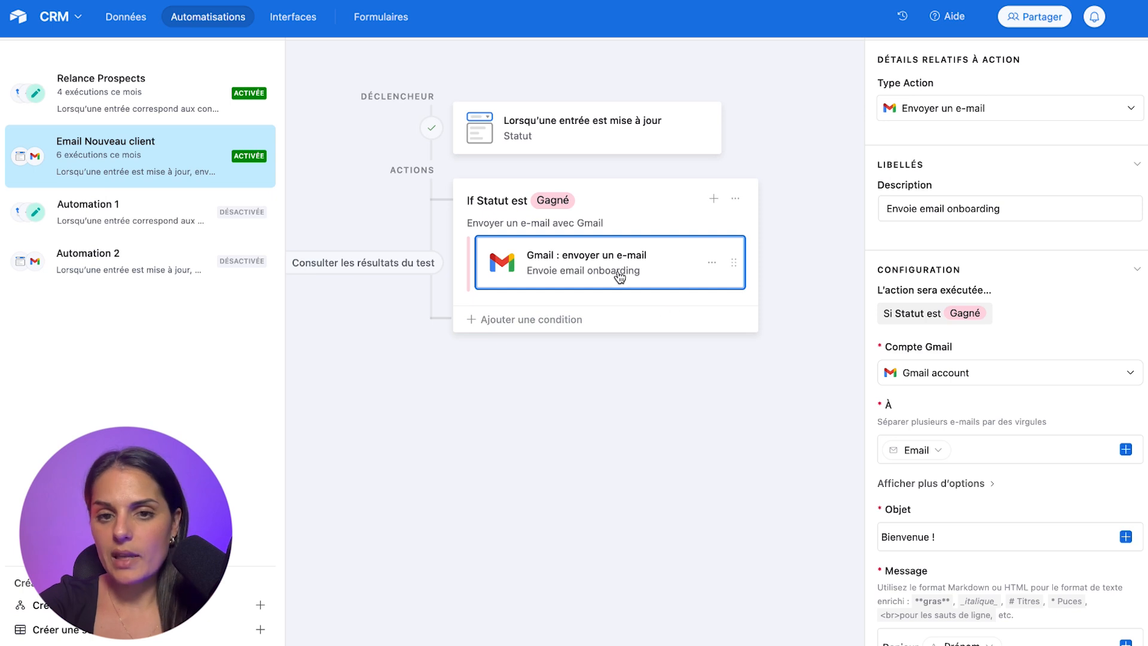
pyautogui.scroll(-5, 1045, 385)
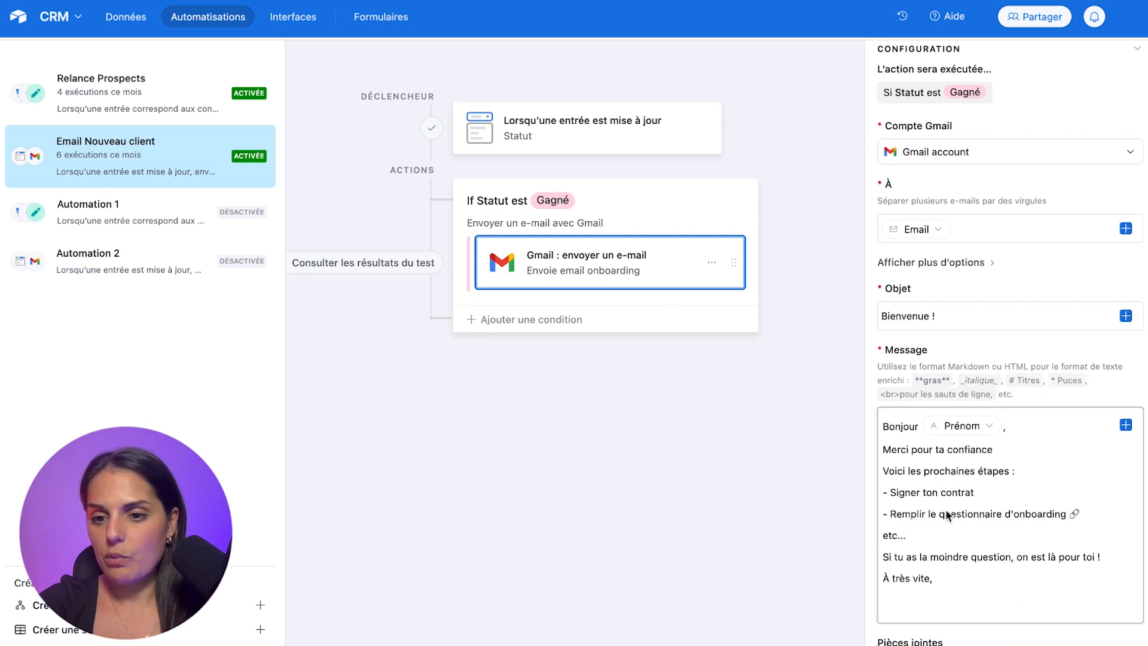
pyautogui.click(1087, 511)
pyautogui.press('Return')
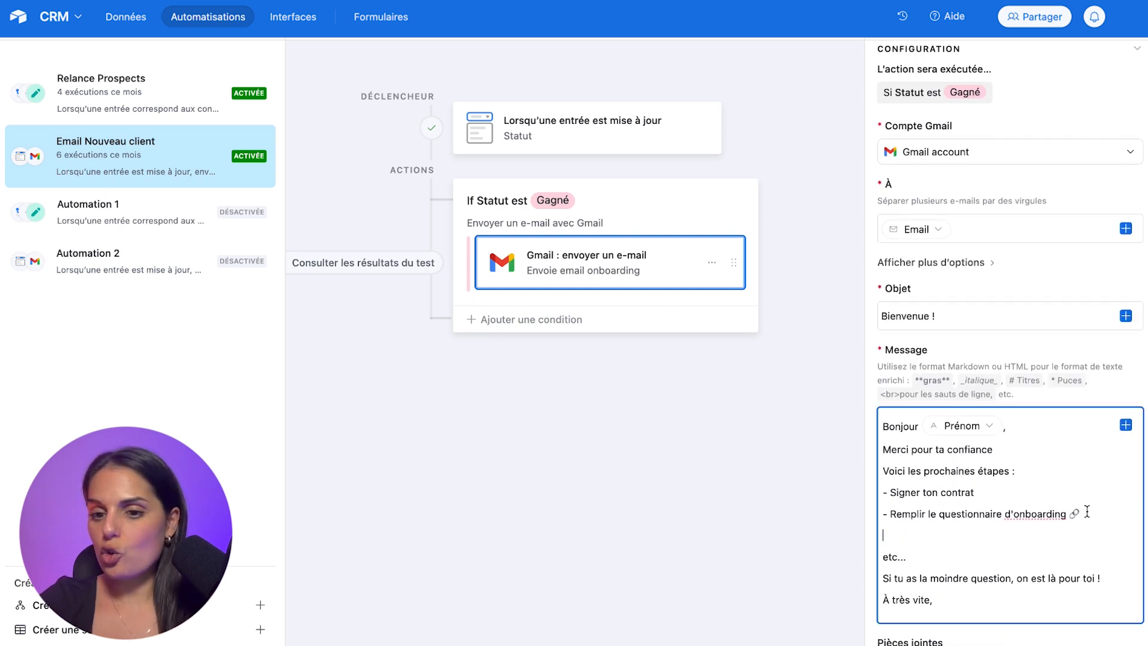
pyautogui.write('https://airtable.com/appHy3WUoxutJrswq/pagRM2HNYsYxG27bY/form')
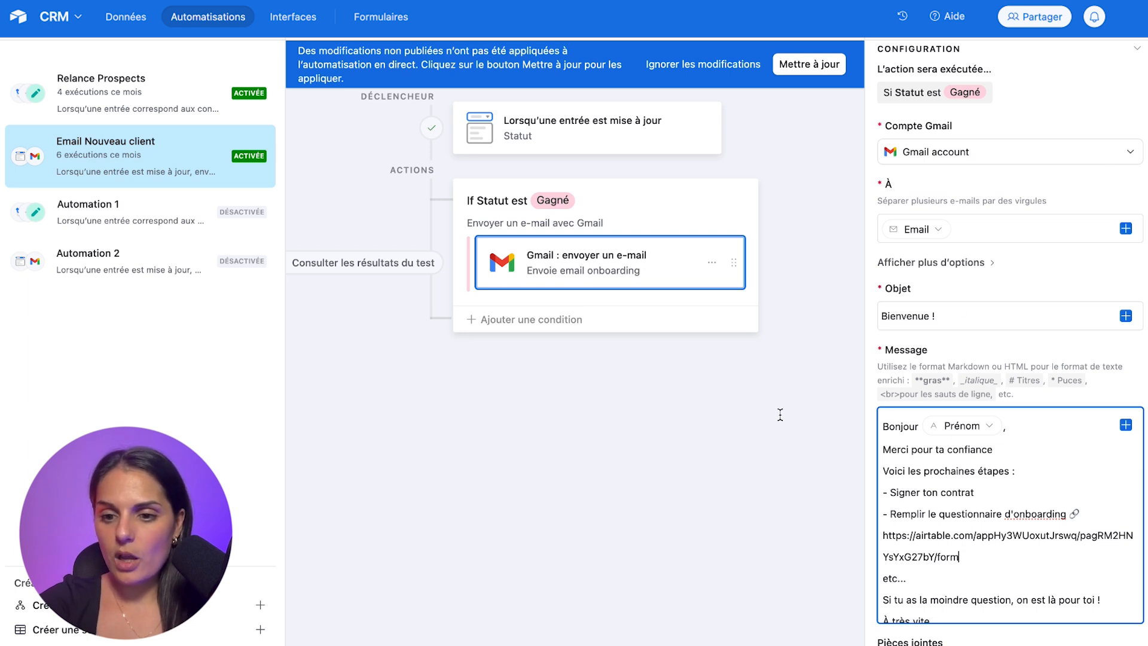
pyautogui.moveTo(959, 556); pyautogui.dragTo(880, 540)
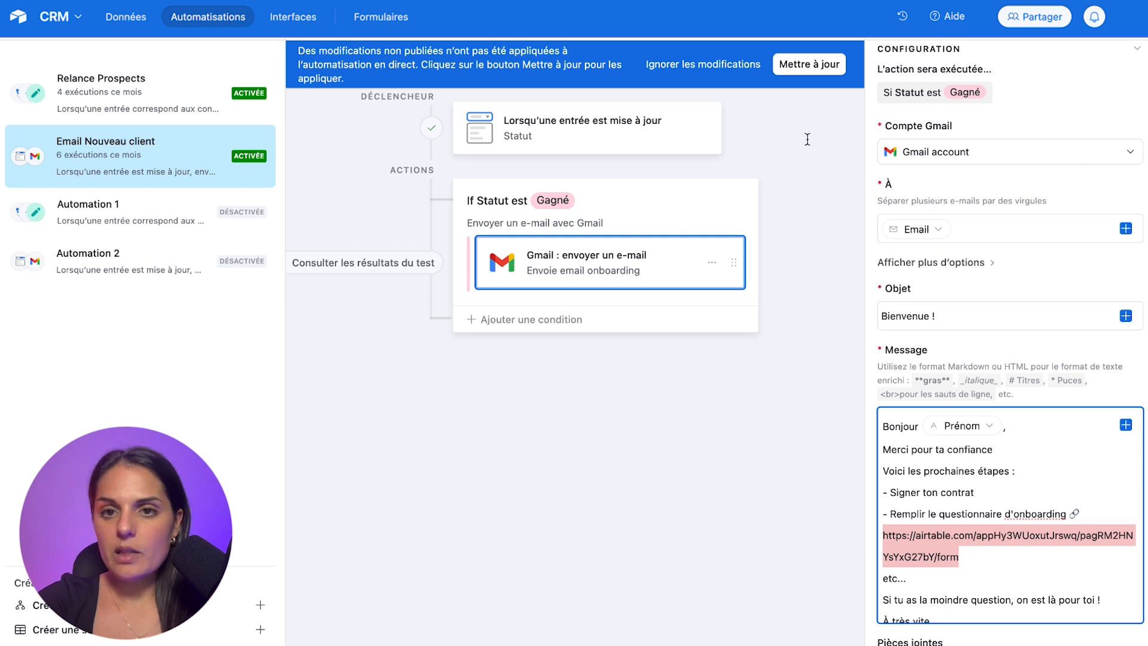
pyautogui.click(801, 69)
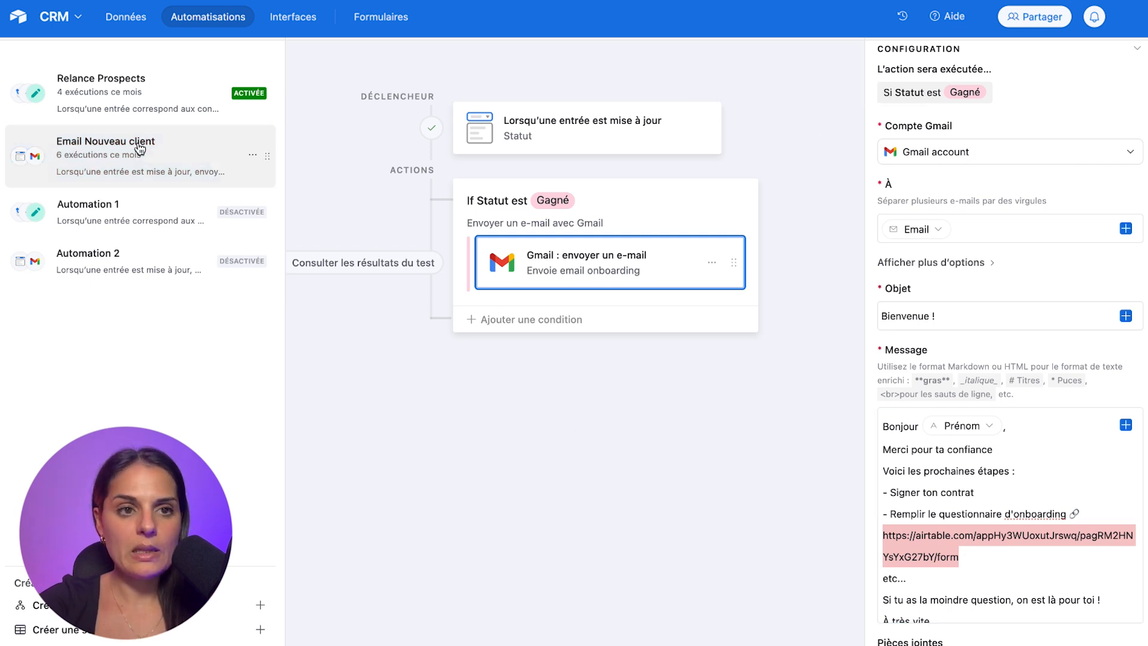
# Step: In Table 3 of the base's data, set the first record's Statut to Devis envoyé
pyautogui.click(126, 17)
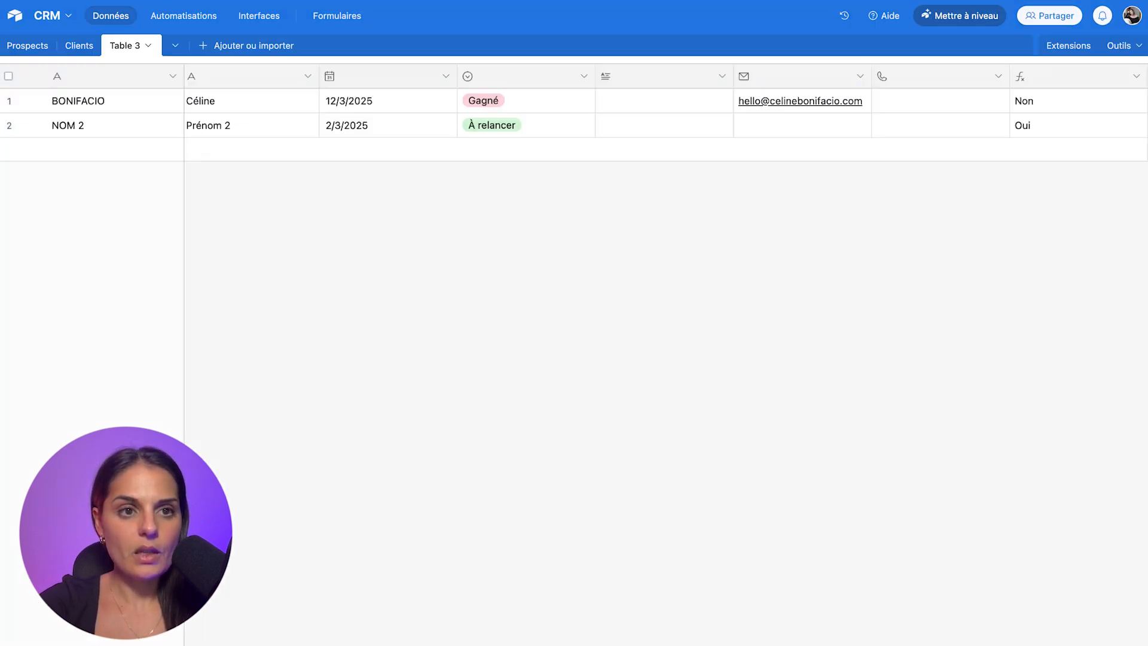
pyautogui.click(726, 95)
pyautogui.doubleClick(639, 103)
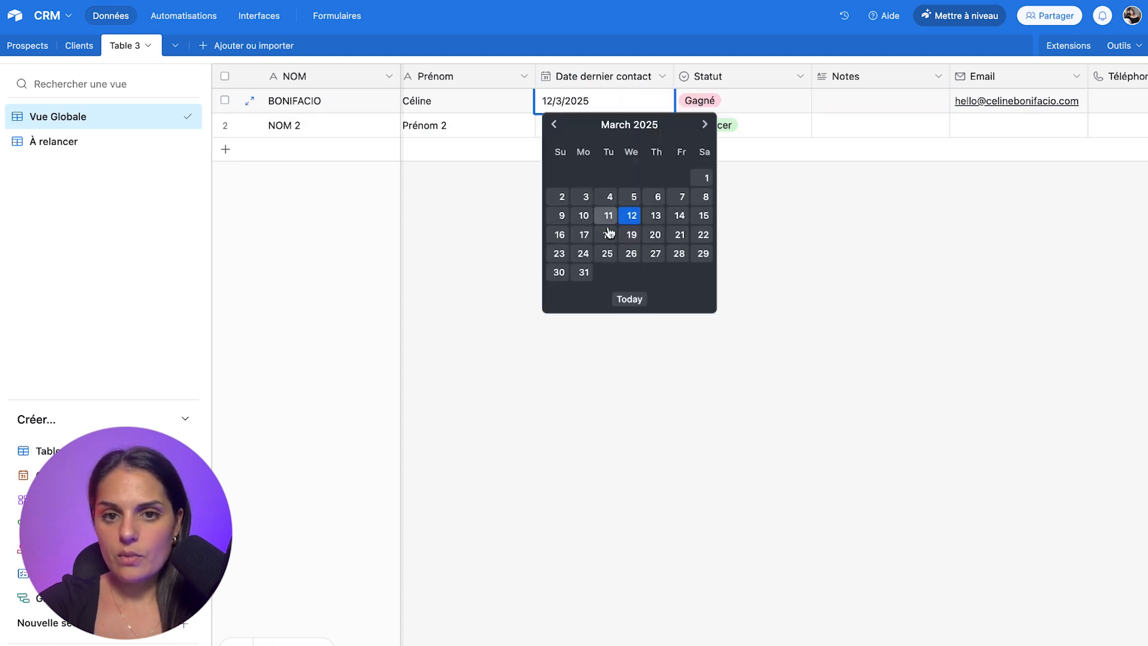
pyautogui.click(743, 105)
pyautogui.click(743, 105)
pyautogui.click(746, 242)
pyautogui.hscroll(5, 845, 115)
pyautogui.hscroll(-5, 846, 115)
# Step: Set the first record's Date dernier contact to 3/3/2025 and its Statut to Gagné
pyautogui.click(615, 102)
pyautogui.click(617, 104)
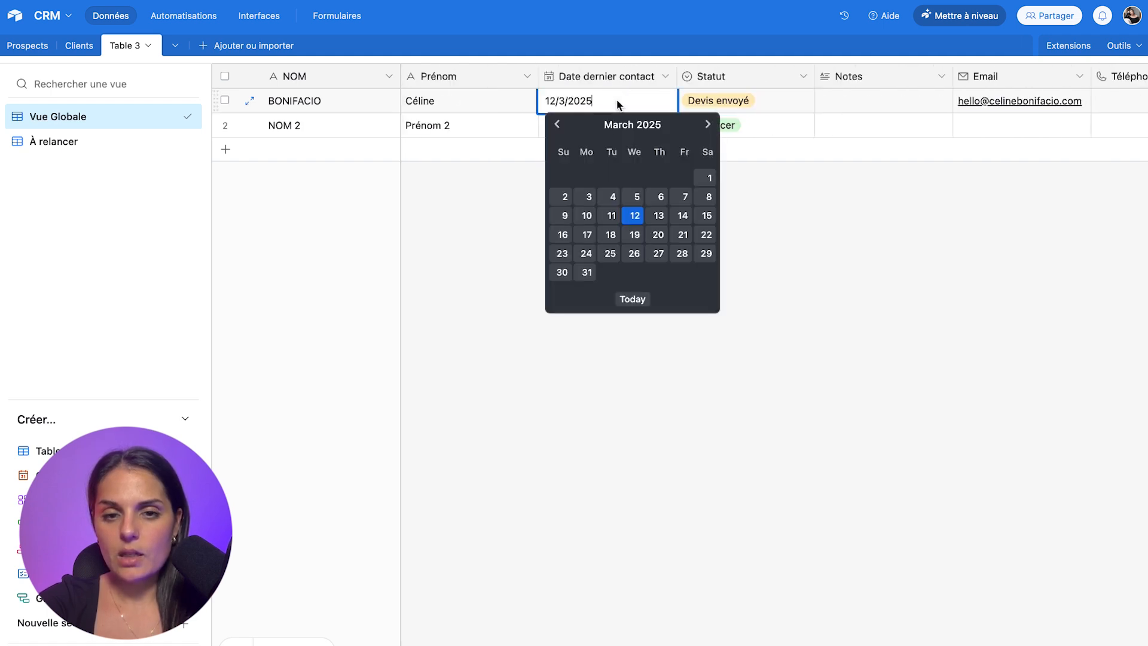
pyautogui.click(588, 197)
pyautogui.click(722, 102)
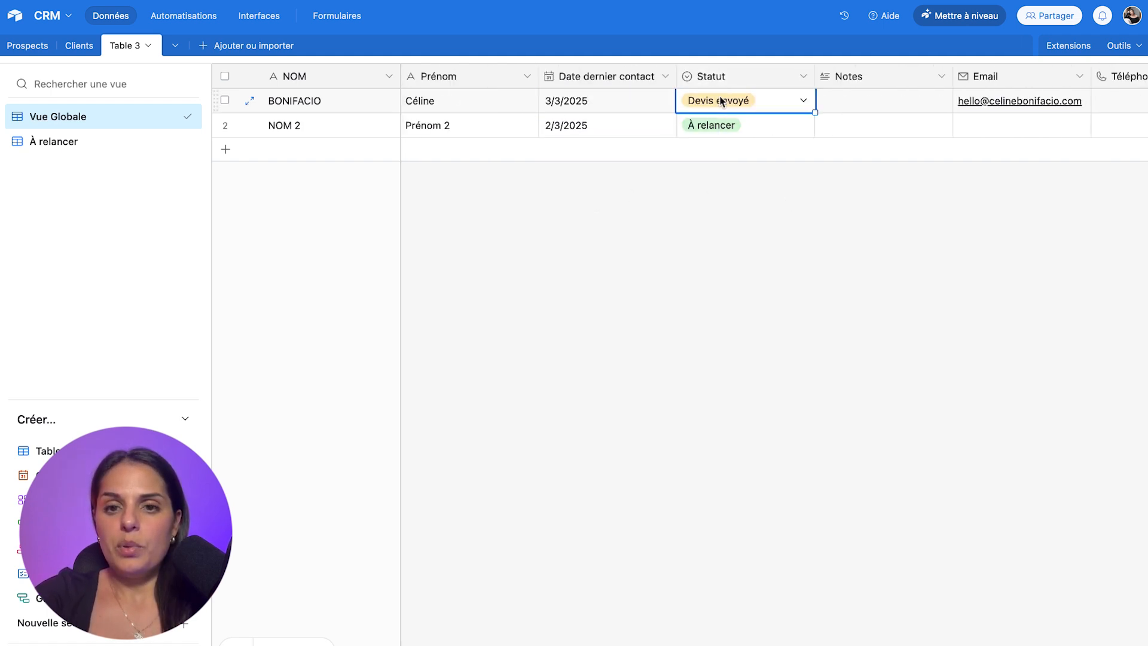
pyautogui.click(721, 101)
pyautogui.scroll(-1, 721, 259)
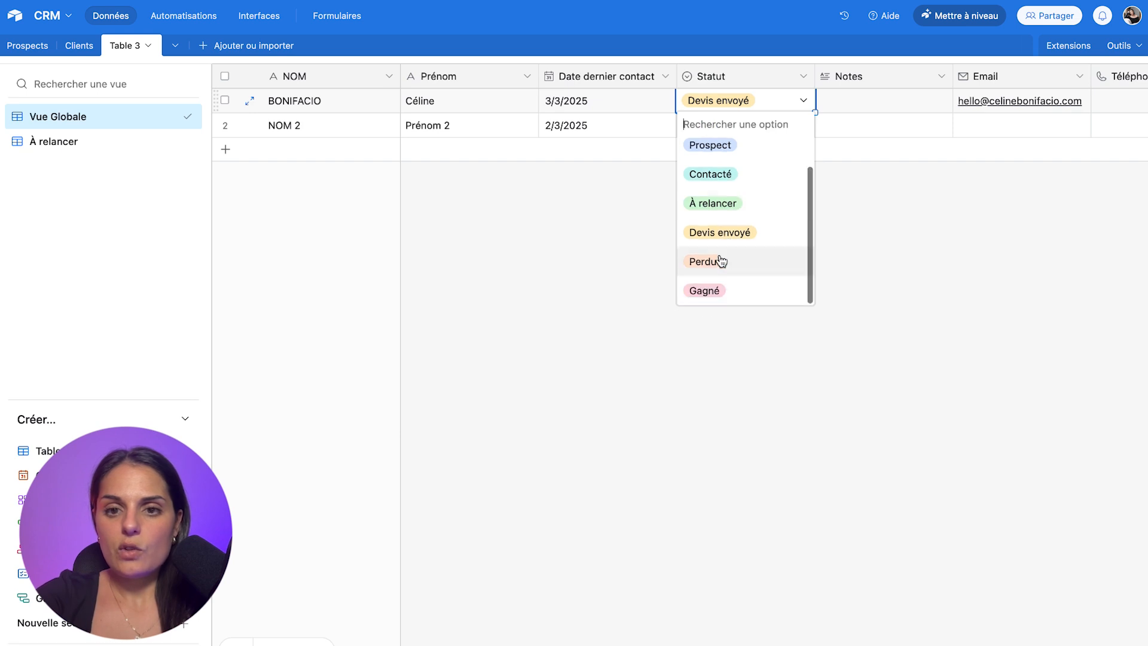
pyautogui.click(704, 291)
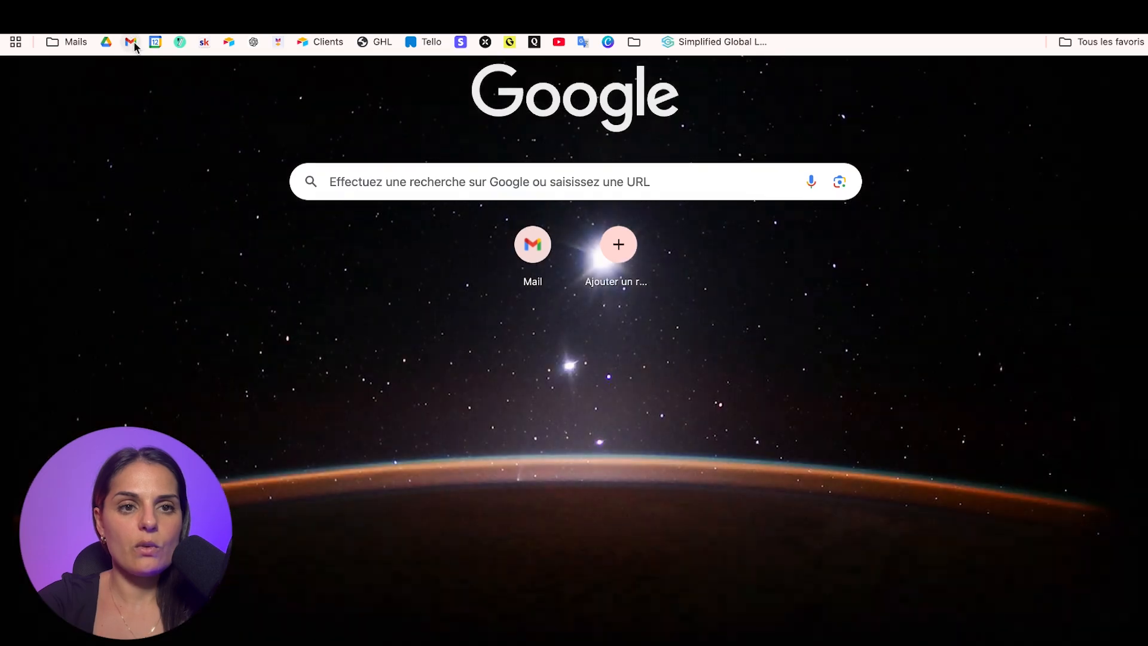
# Step: Switch to Gmail and open the form link in the received Bienvenue ! email
pyautogui.click(133, 44)
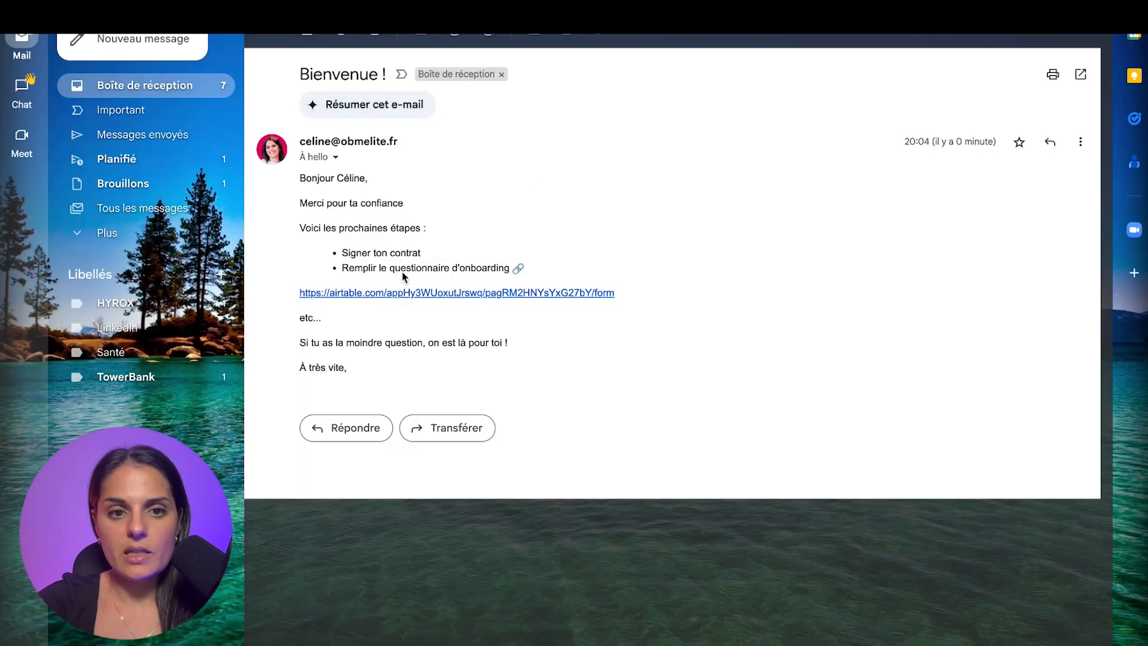
pyautogui.click(585, 293)
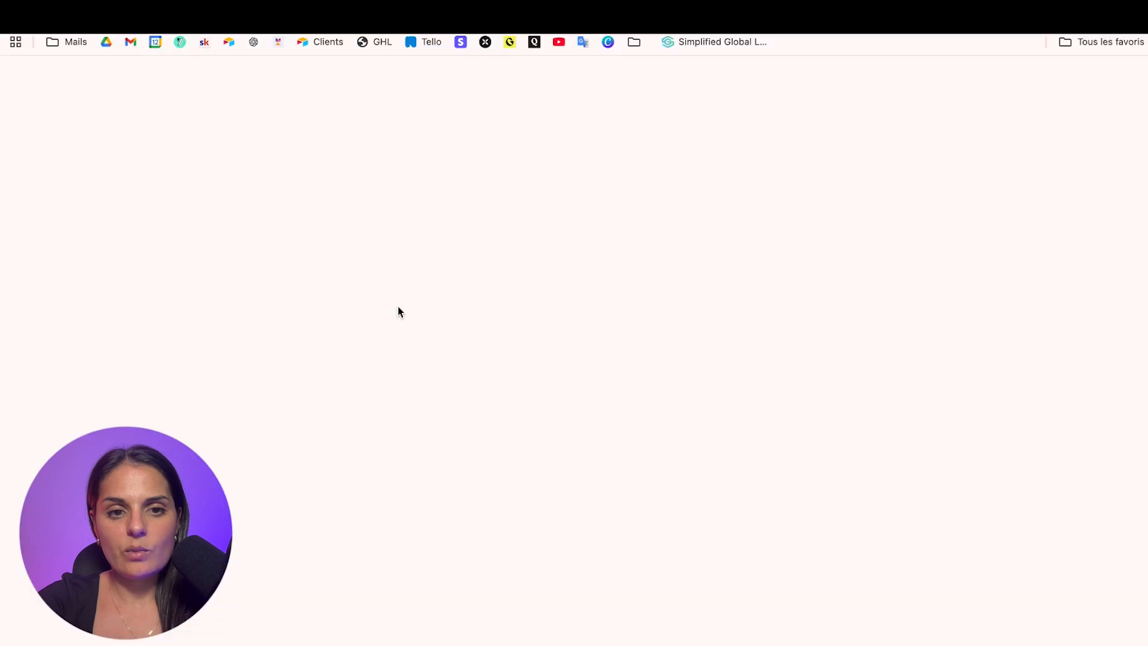